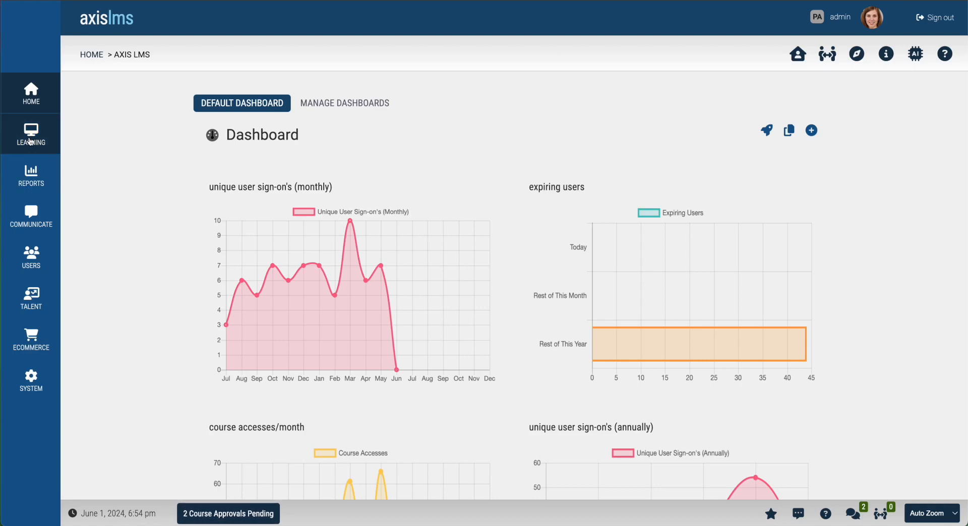
Step: Go from Learning to Online Courses and start a new online course
left_click(31, 140)
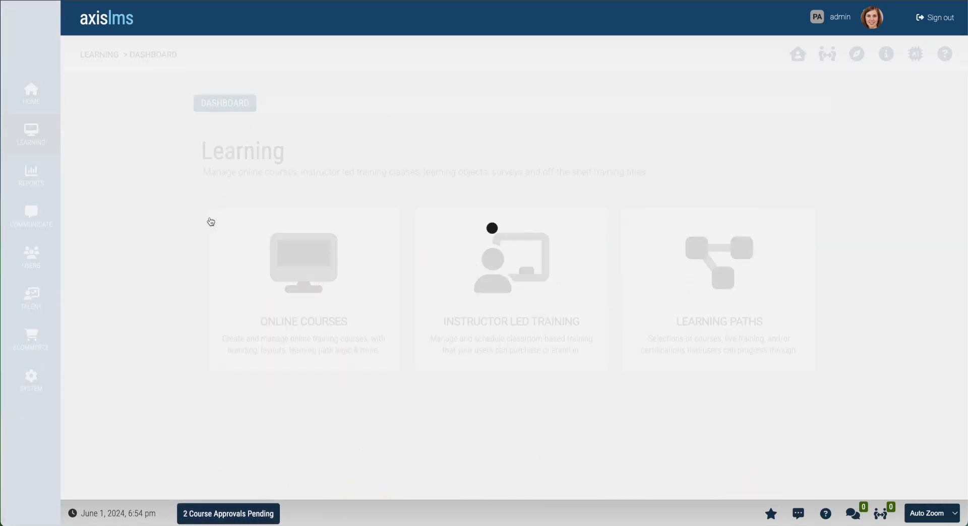
left_click(325, 267)
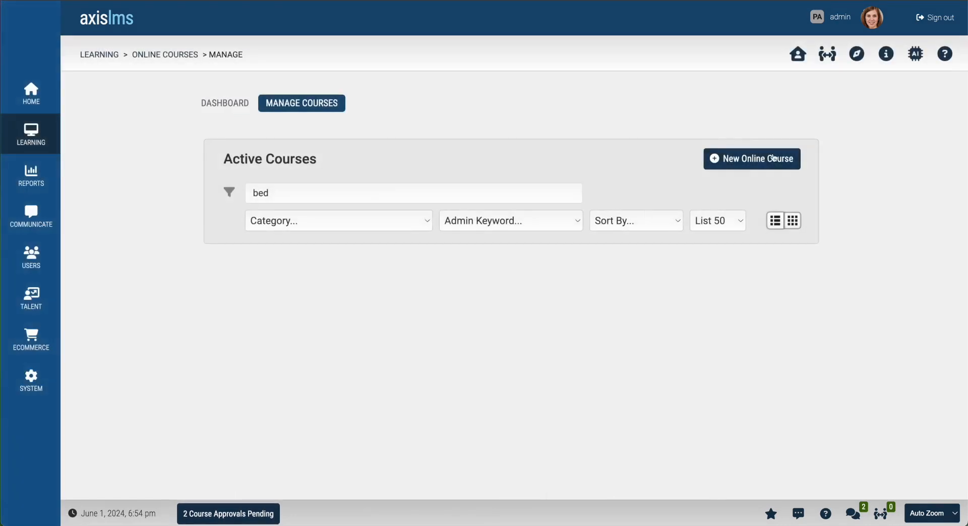
left_click(773, 158)
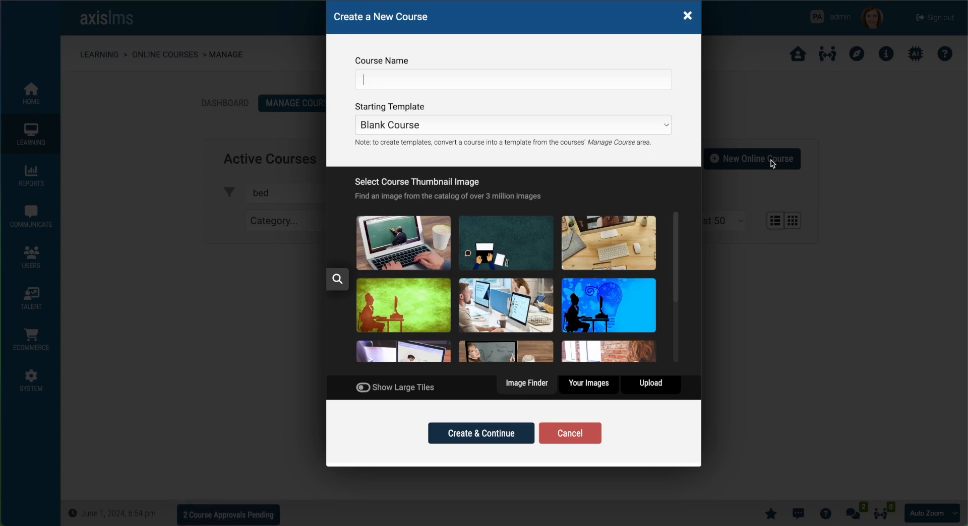
Step: Name the course 'Making a King Sized Bed', pick a bedroom thumbnail from a 'bed' search, and create it
type("Ma")
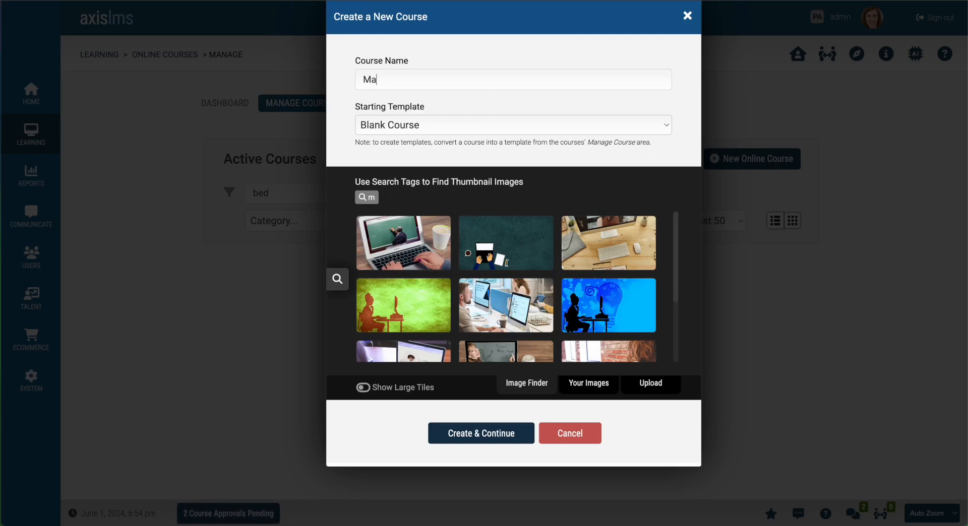
type("king a King Sized Bed")
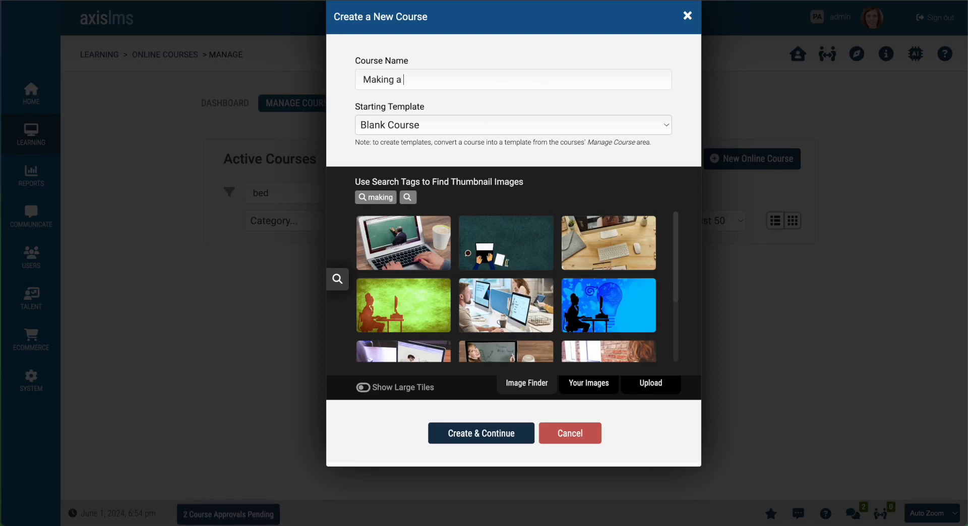
left_click(337, 279)
type("bed")
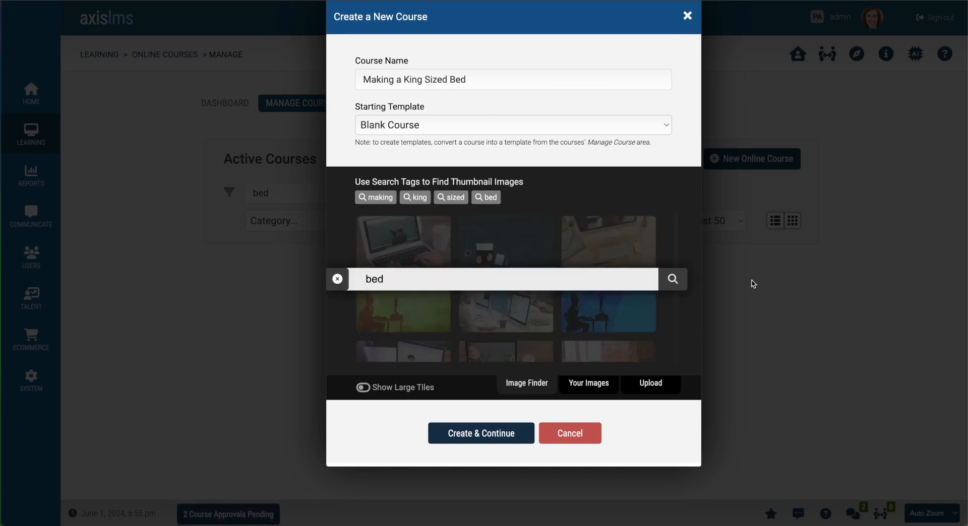
left_click(673, 279)
left_click(638, 273)
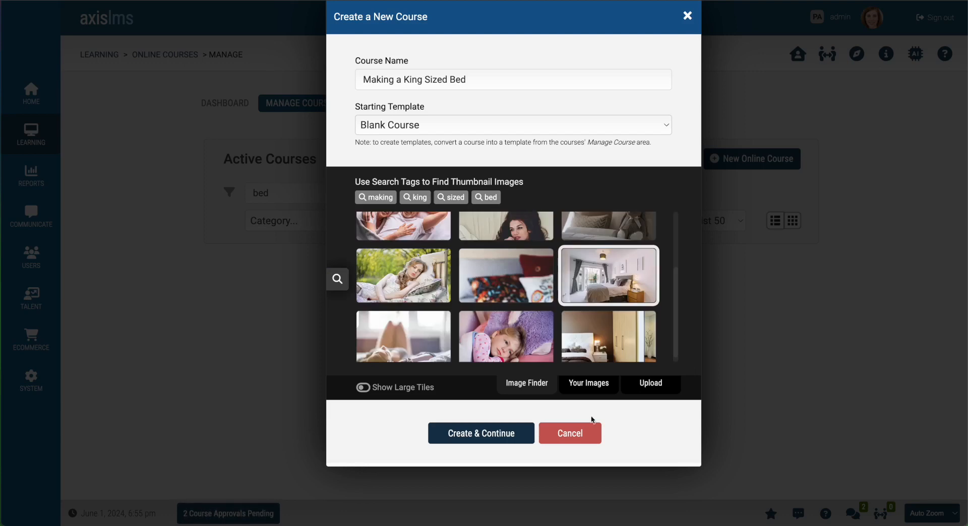
left_click(508, 436)
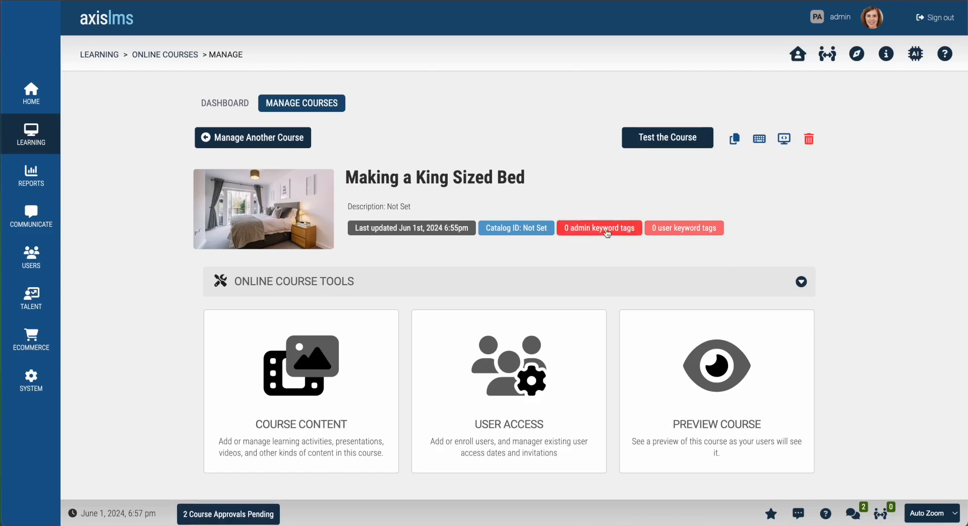
Step: Auto-generate admin keyword tags, then delete extras like bedding, headboard and pillows
left_click(607, 232)
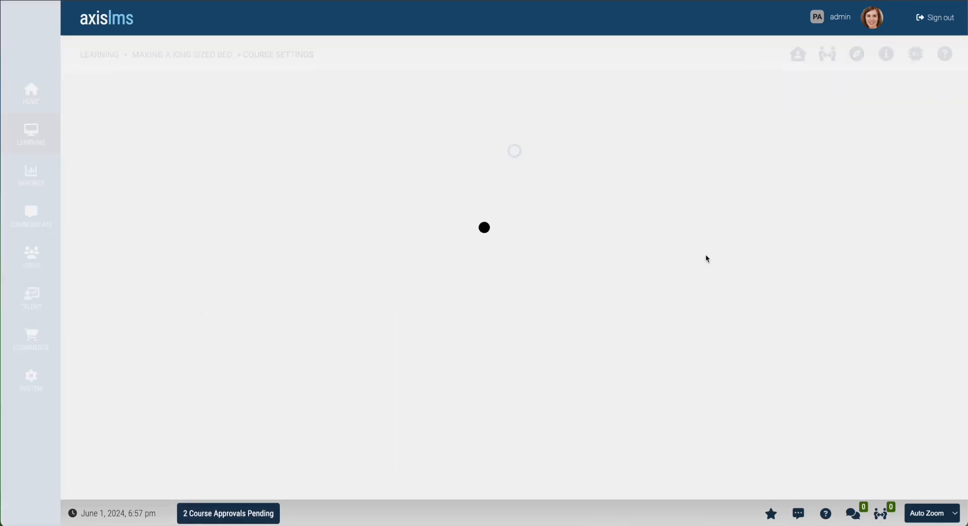
left_click(365, 187)
left_click(655, 221)
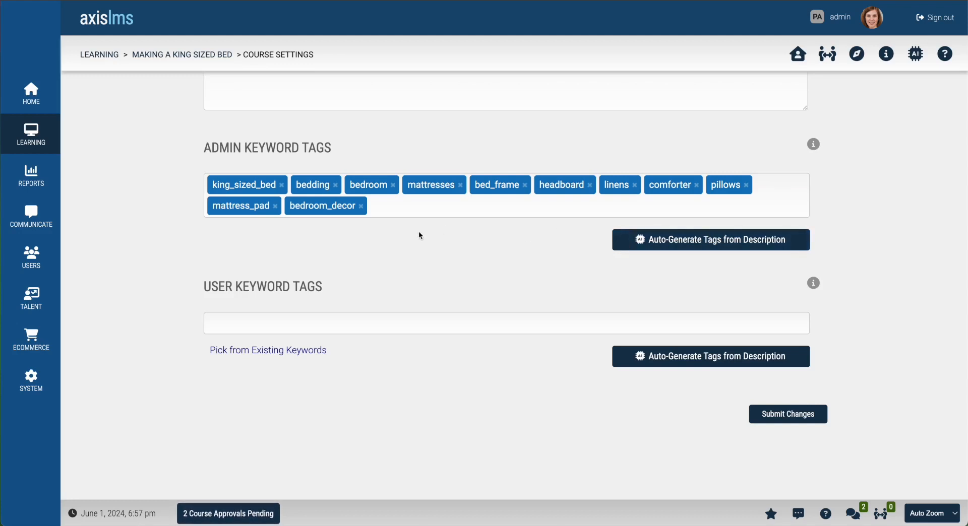
left_click(335, 185)
left_click(340, 185)
left_click(348, 185)
left_click(411, 185)
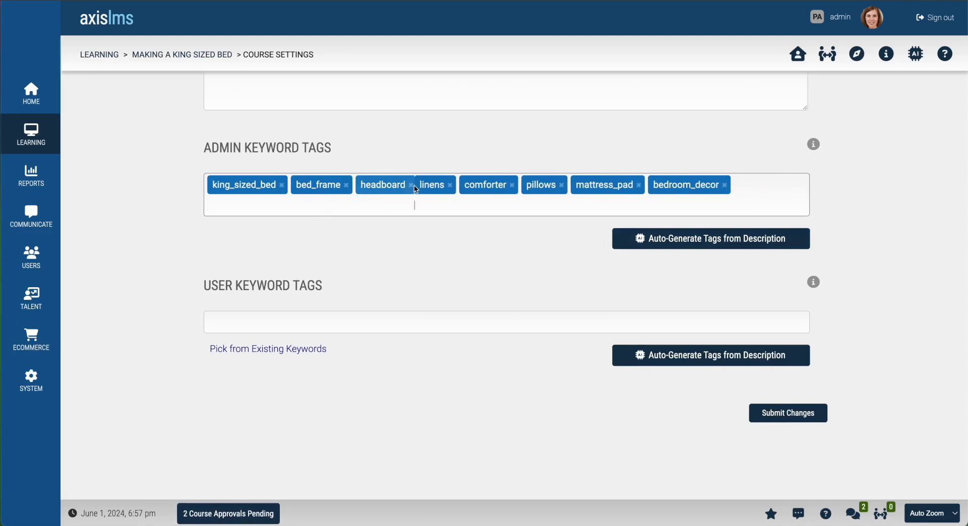
left_click(391, 185)
left_click(409, 185)
left_click(396, 185)
left_click(424, 185)
key("BackSpace")
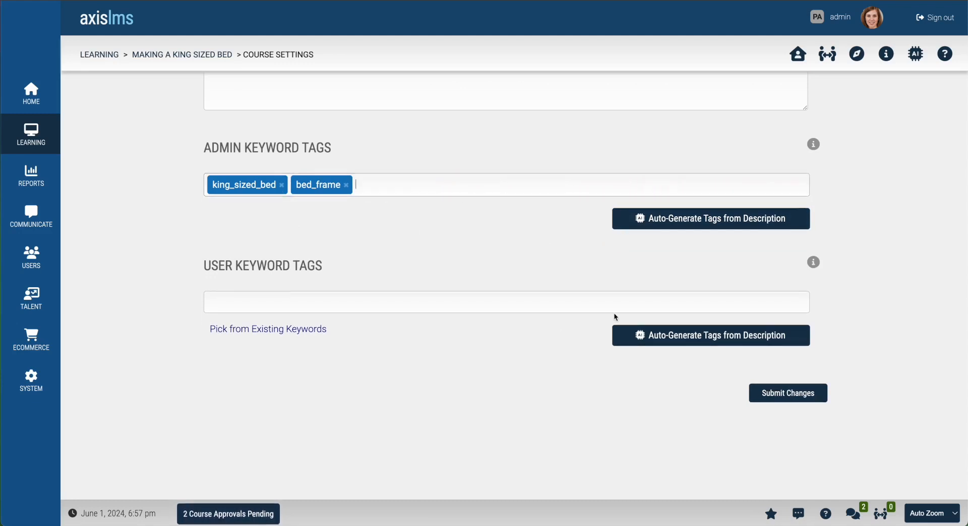
Step: Auto-generate user keyword tags, remove the extras, and add a bed_frame tag
left_click(661, 334)
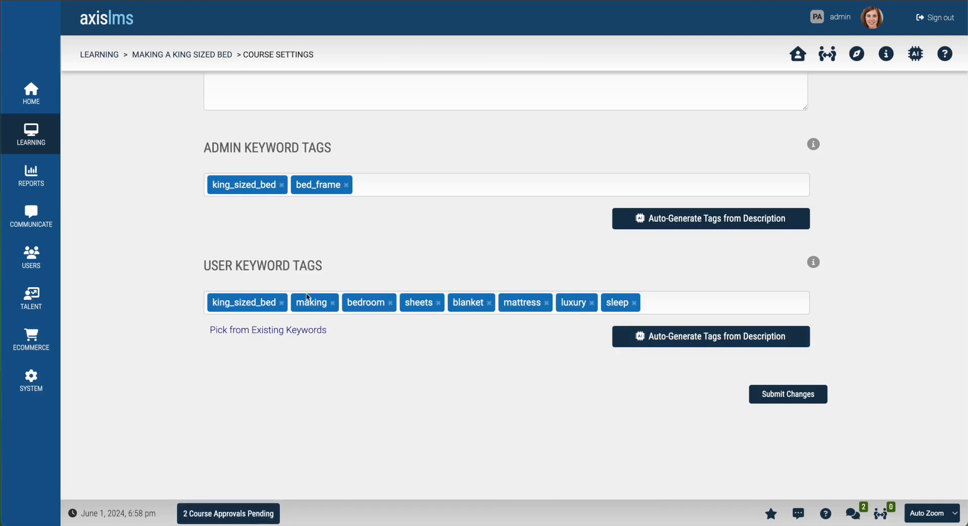
left_click(333, 303)
left_click(339, 303)
left_click(329, 303)
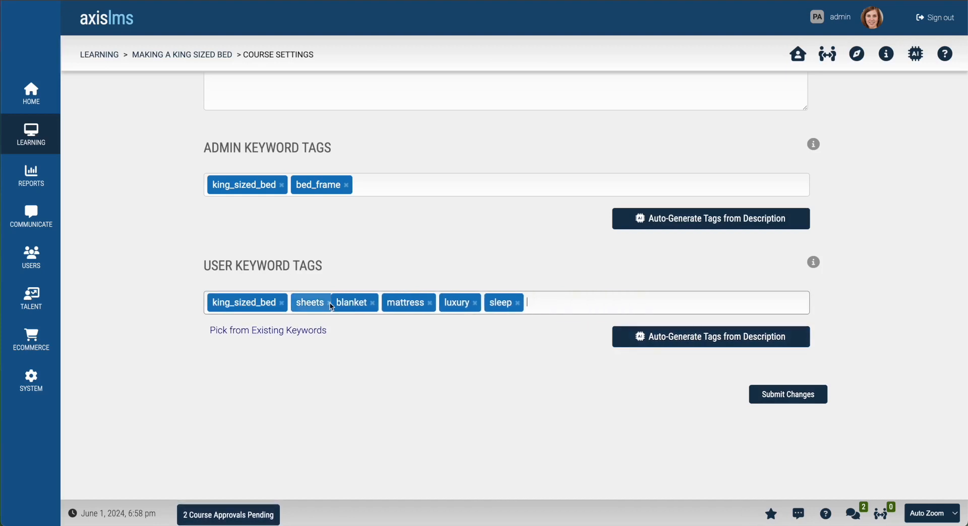
left_click(333, 303)
left_click(337, 303)
left_click(334, 303)
left_click(332, 303)
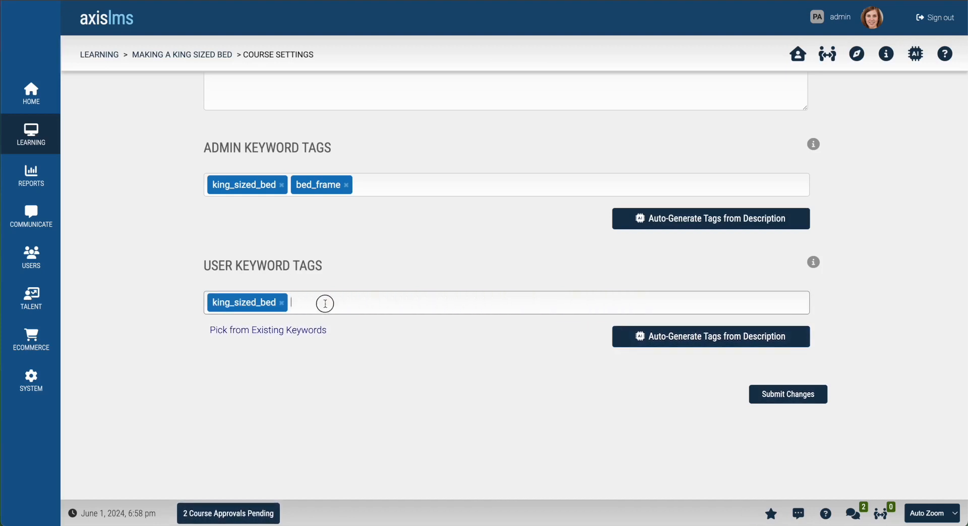
type("bed_frame")
key("Return")
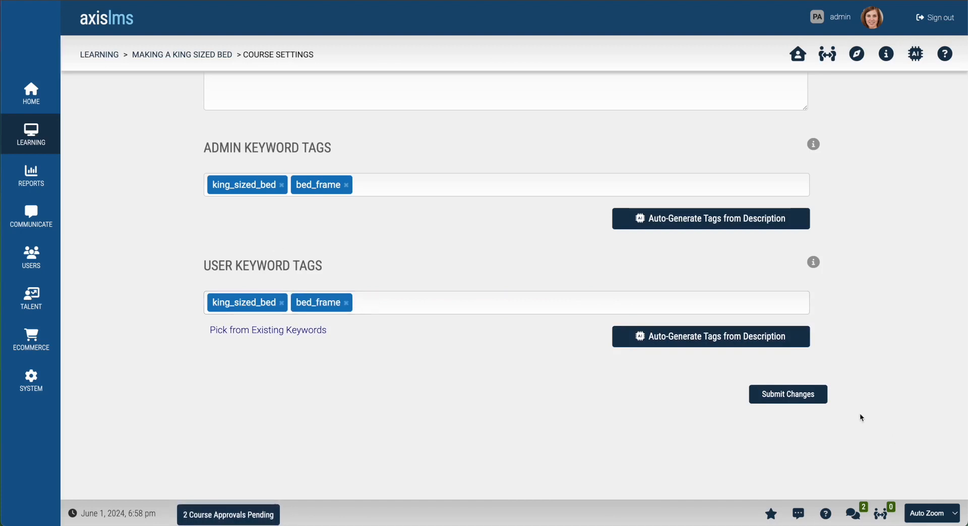
Step: Save the course settings and return to the course's management page
left_click(815, 402)
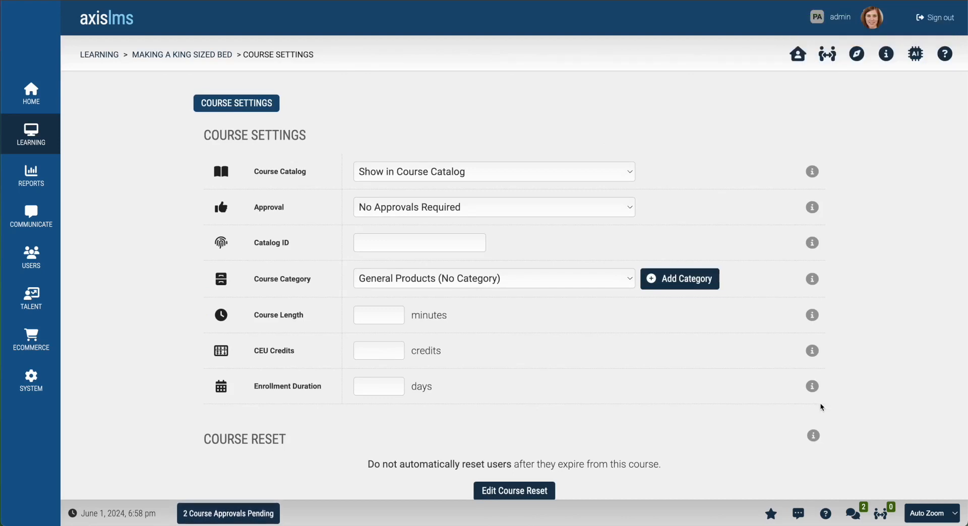
scroll(581, 260, "down", 1)
scroll(581, 258, "up", 1)
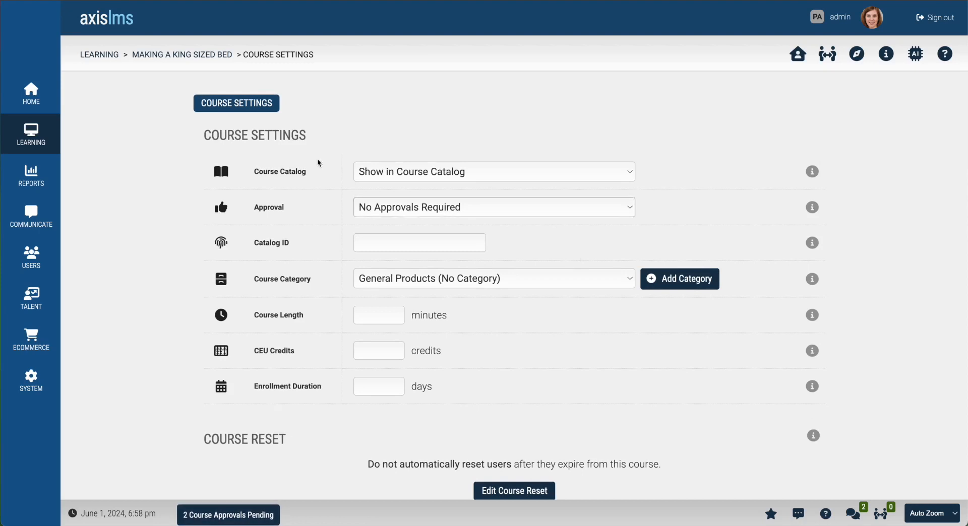
left_click(194, 54)
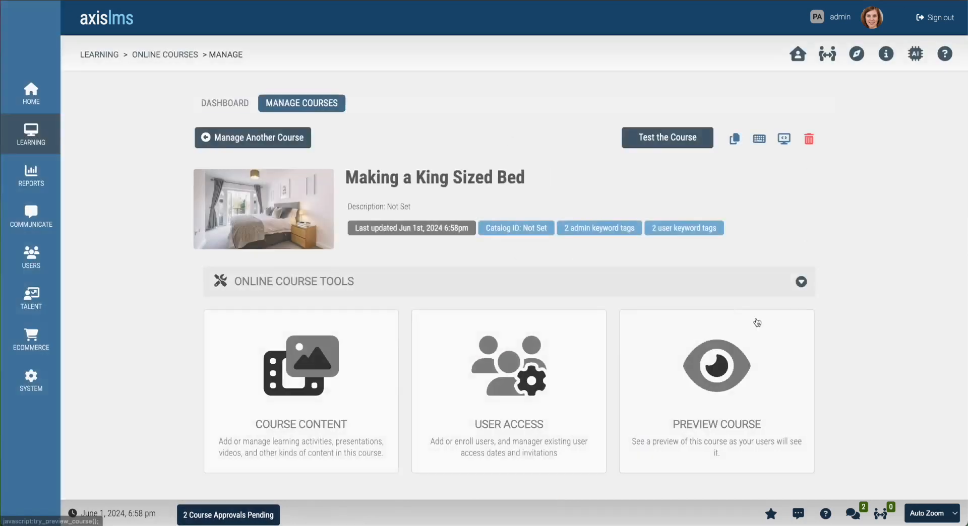
scroll(756, 313, "down", 6)
Step: On the Course Catalog Page, add and select a 'Making a King Sized Bed' line below [[[SHORTDESC]]]
left_click(625, 281)
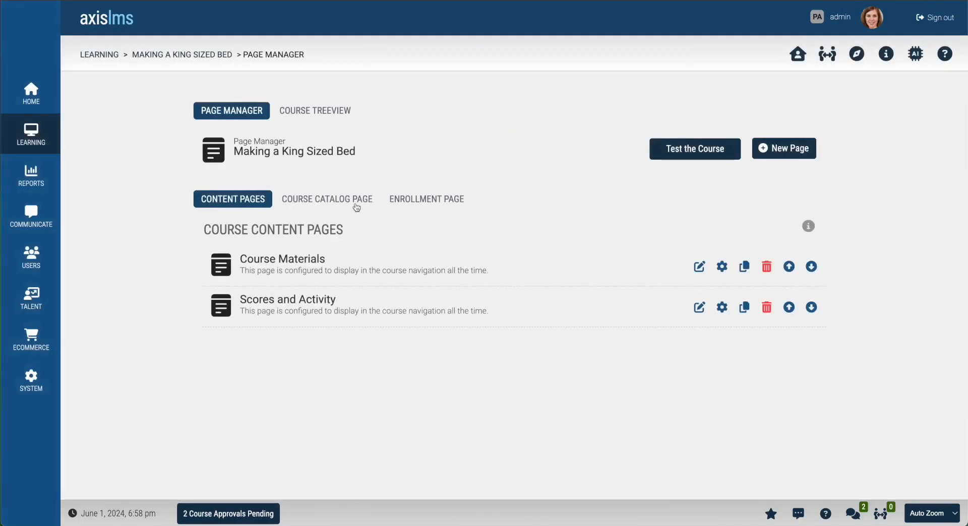
left_click(356, 207)
scroll(867, 352, "down", 4)
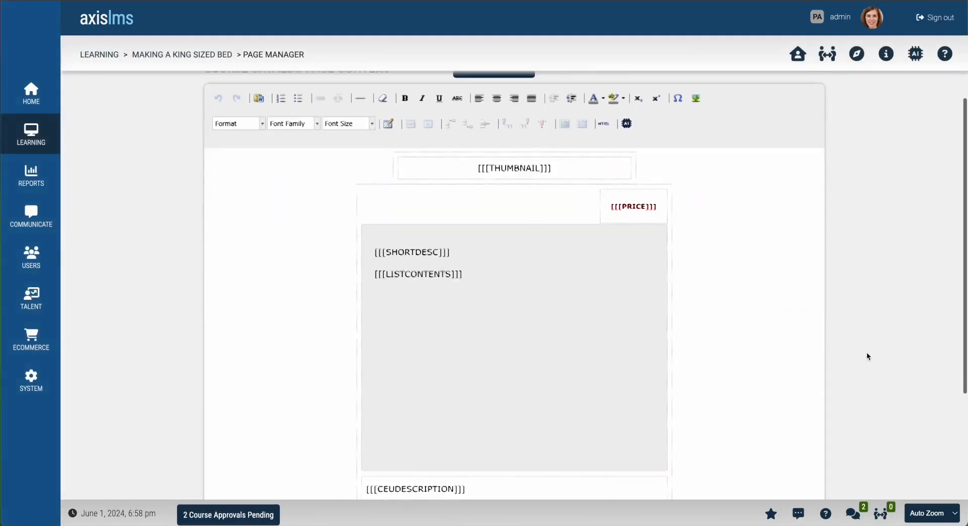
left_click(489, 219)
key("Return")
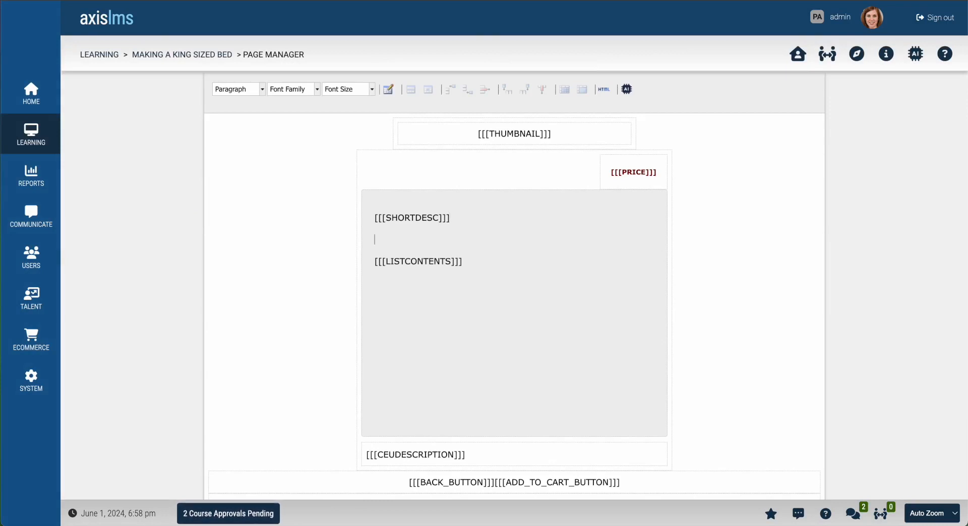
type("Making a Kin")
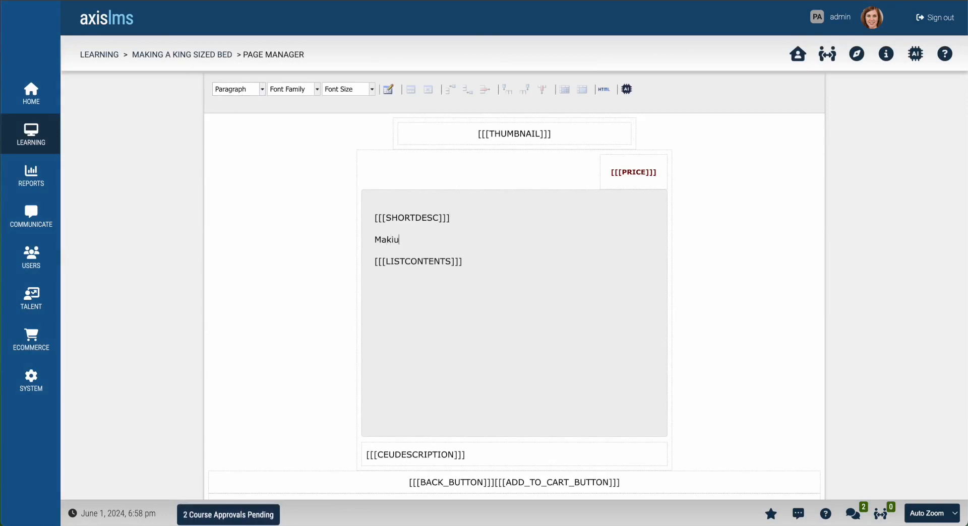
type("g Sized Bed")
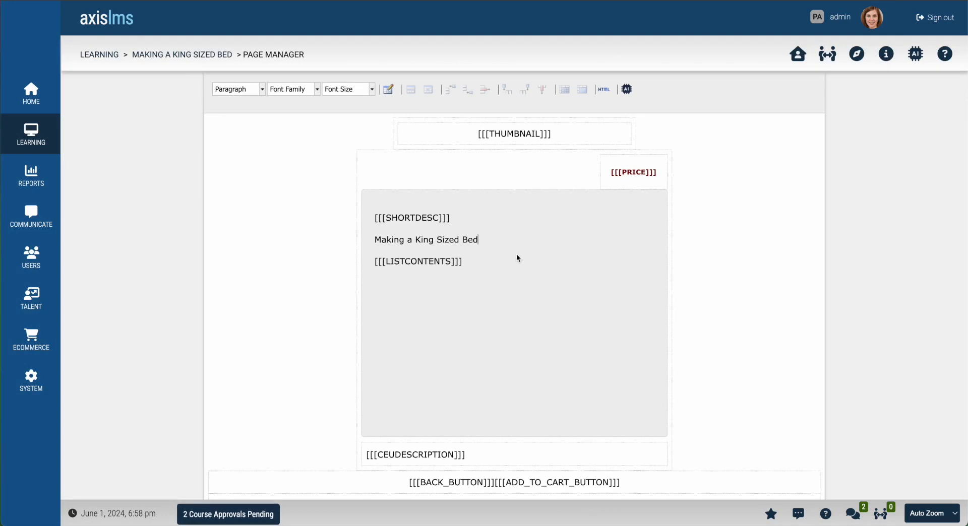
left_click_drag(486, 243, 373, 240)
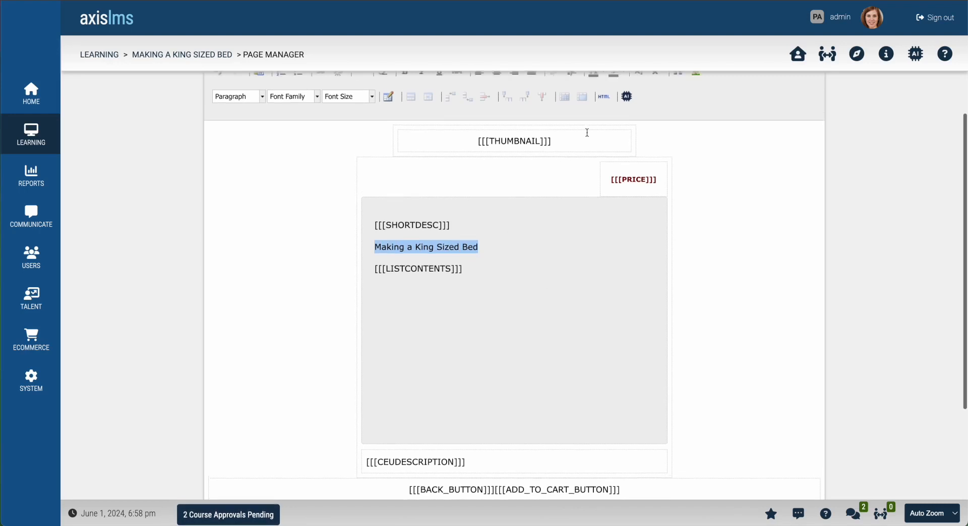
scroll(554, 212, "up", 2)
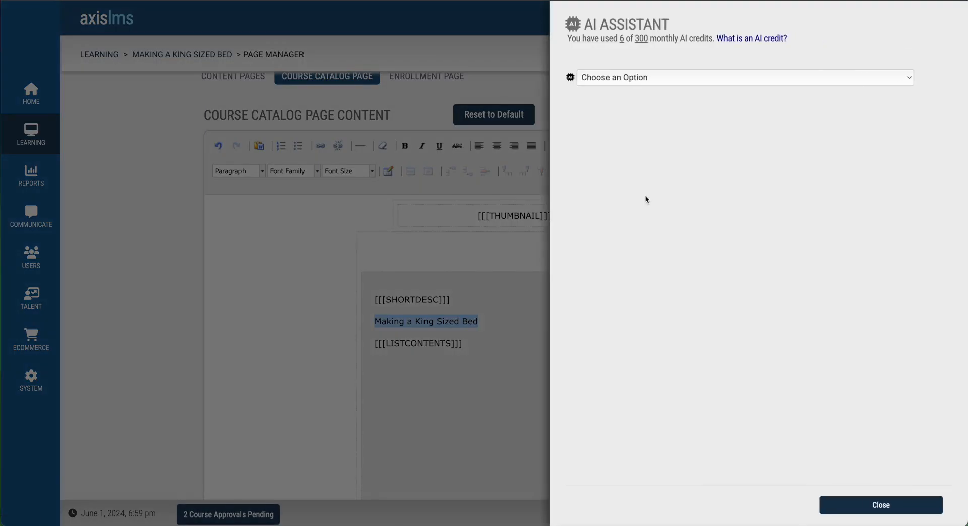
Step: Expand and Embellish the title with the AI Assistant and insert the generated bed-making guide
left_click(724, 77)
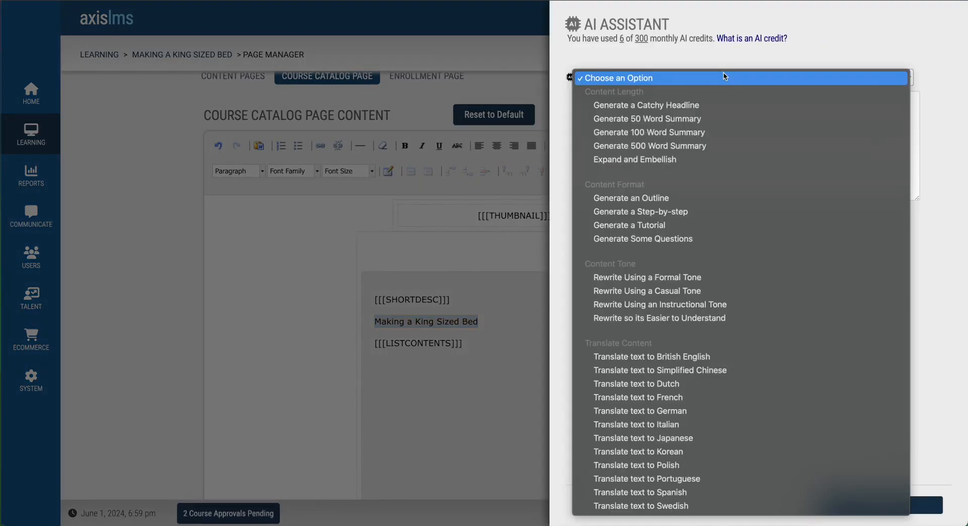
left_click(675, 159)
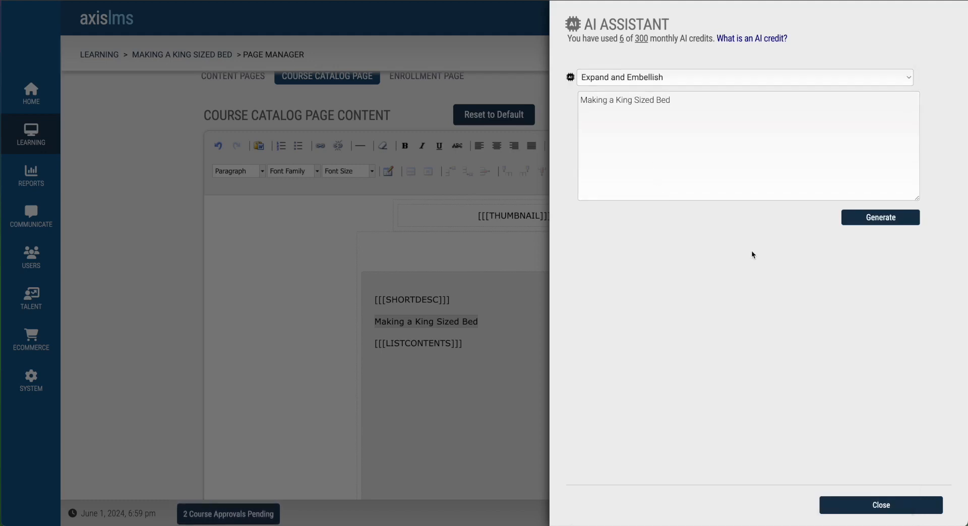
left_click(882, 221)
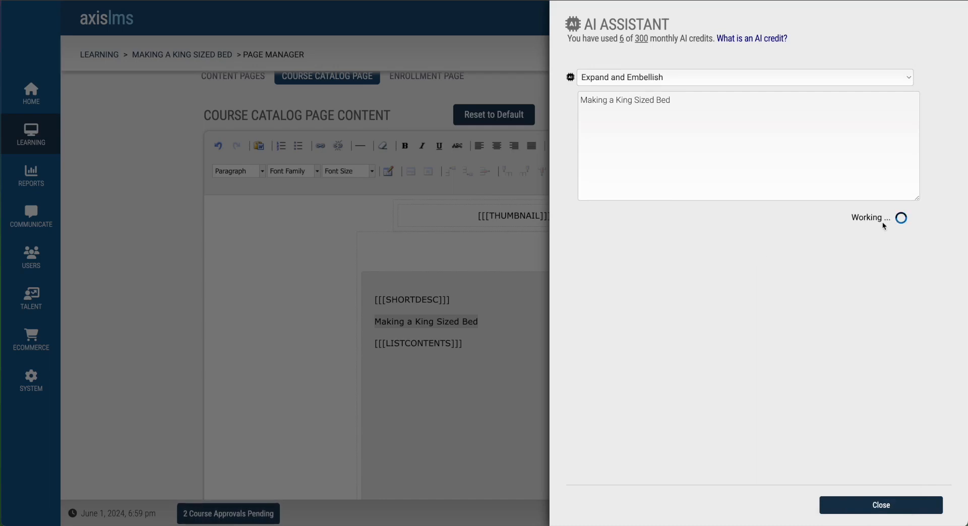
scroll(821, 314, "down", 15)
scroll(821, 314, "up", 15)
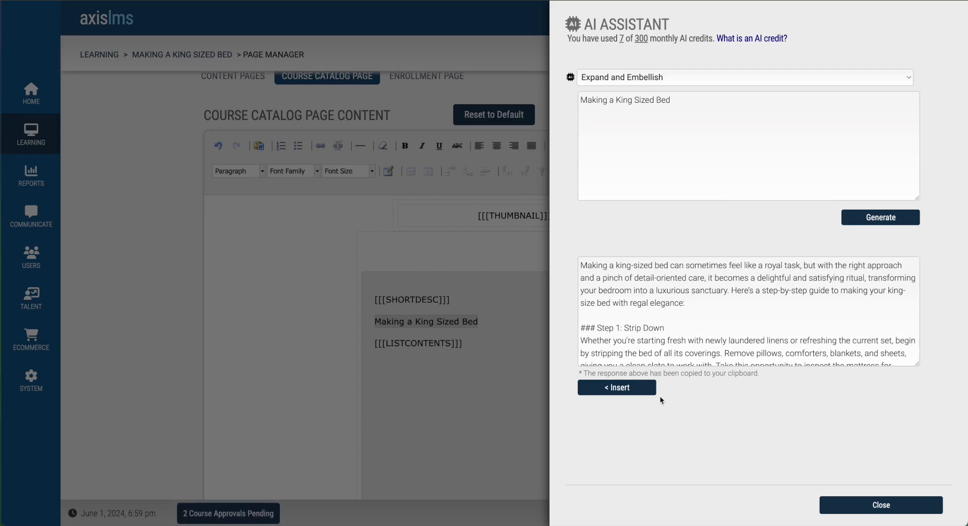
left_click(630, 389)
scroll(619, 372, "up", 9)
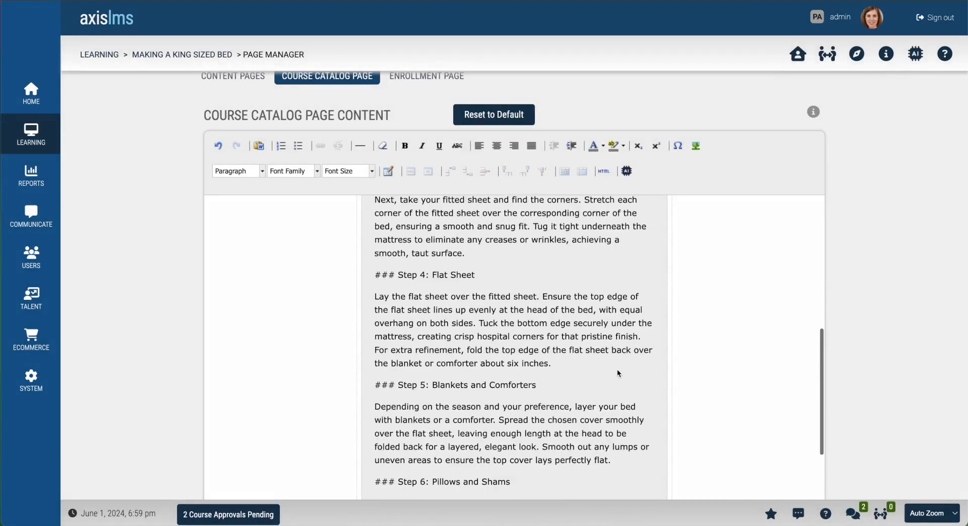
scroll(618, 372, "down", 8)
scroll(618, 373, "down", 5)
scroll(883, 368, "down", 5)
left_click(811, 404)
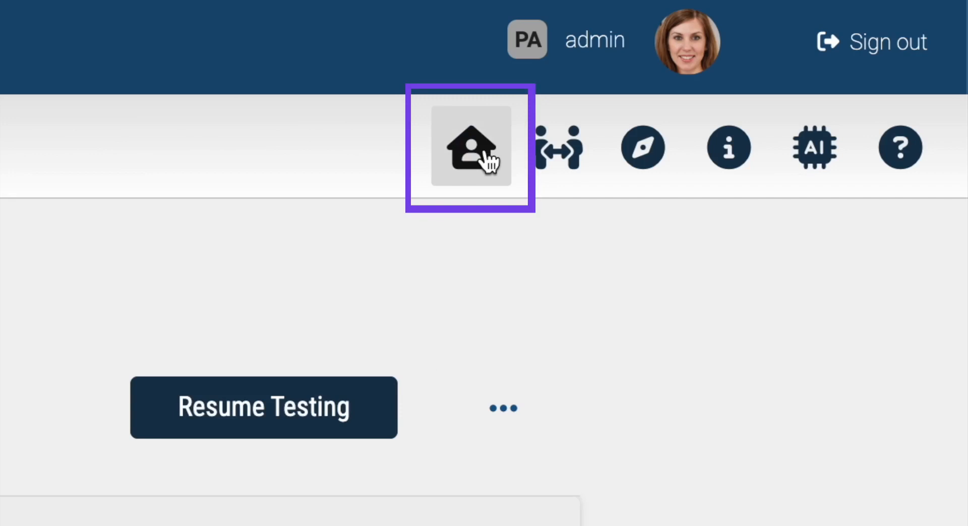
left_click(486, 161)
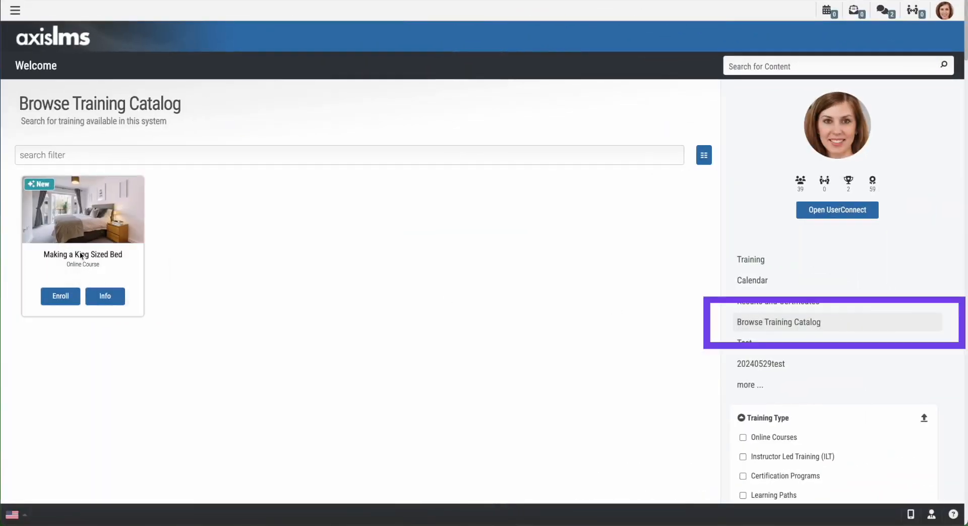
left_click(111, 301)
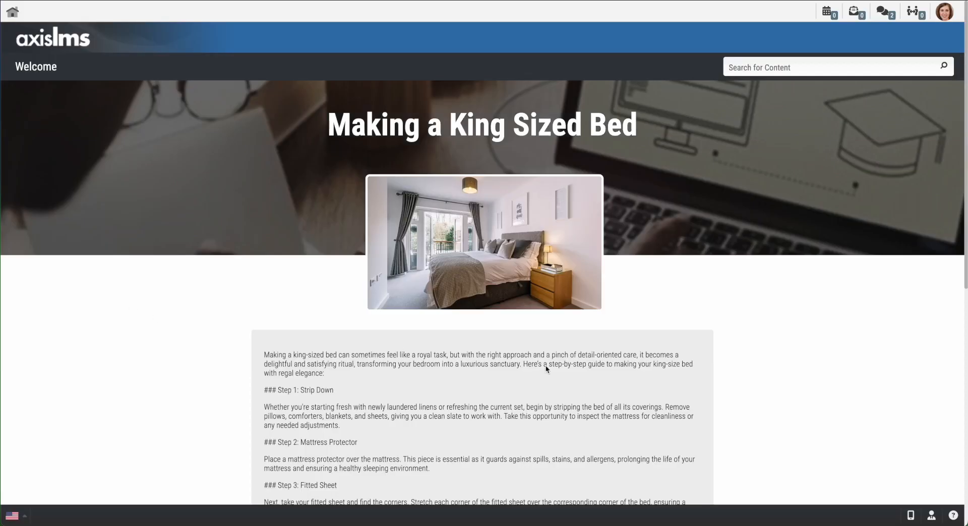
scroll(715, 365, "down", 9)
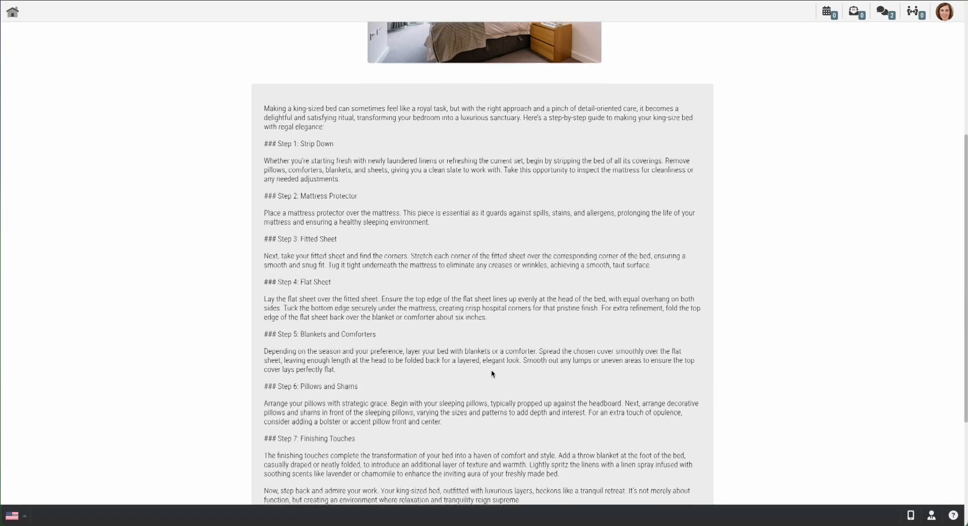
scroll(406, 179, "up", 4)
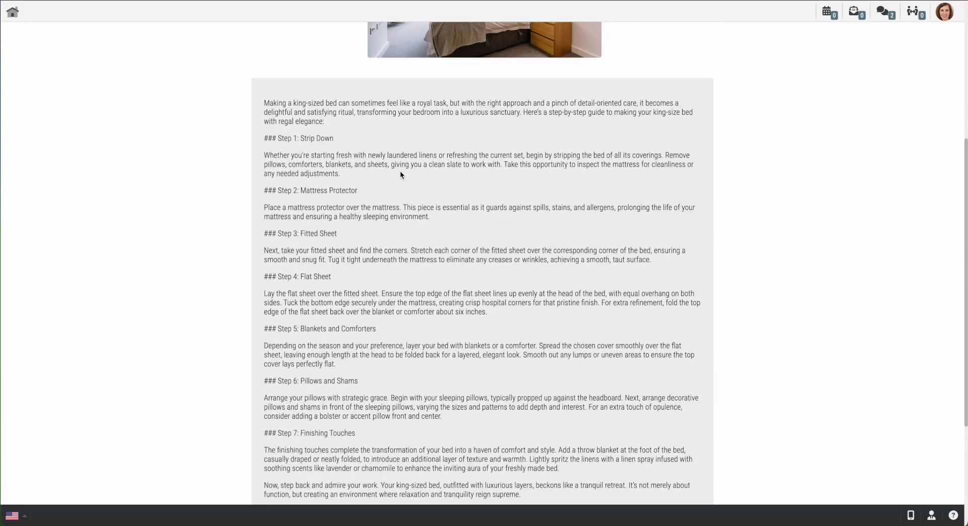
scroll(401, 170, "down", 4)
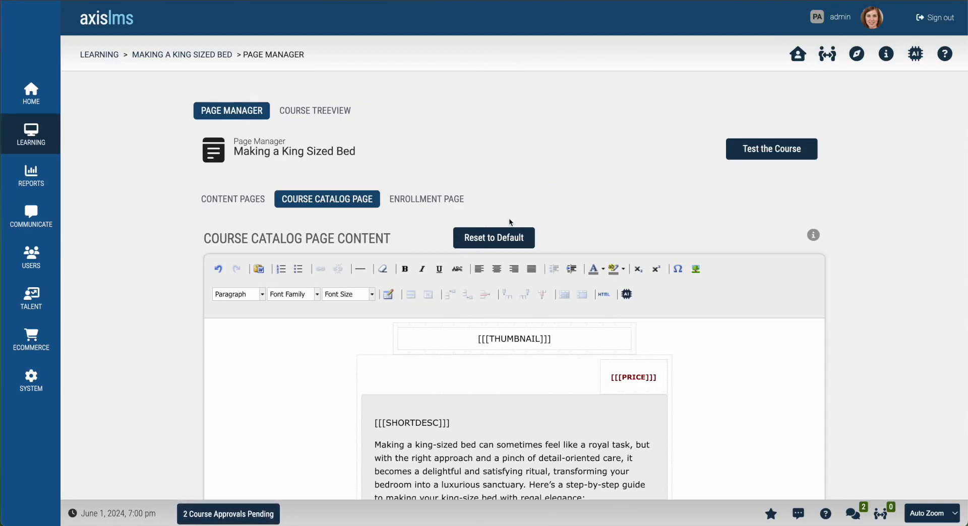
Step: Open the course content builder and choose Create > Add a New Learning Item
left_click(214, 57)
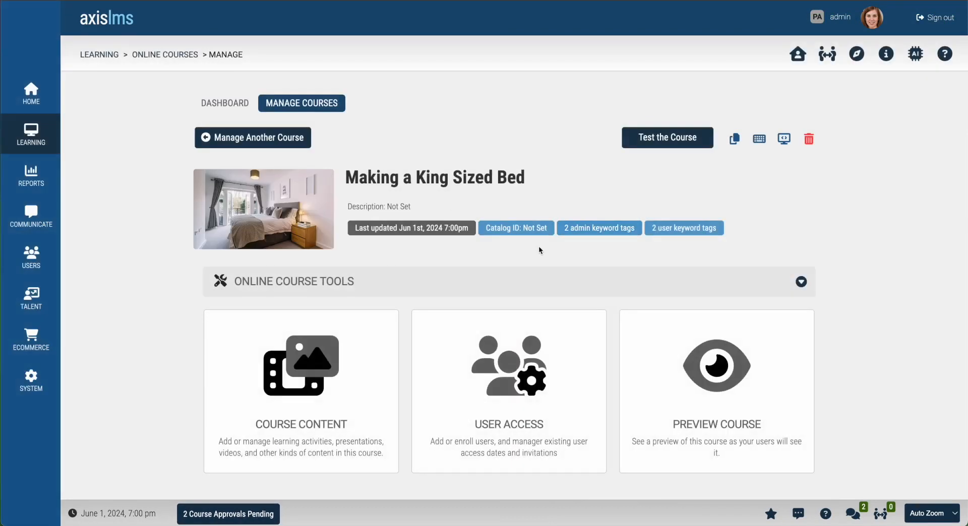
left_click(326, 375)
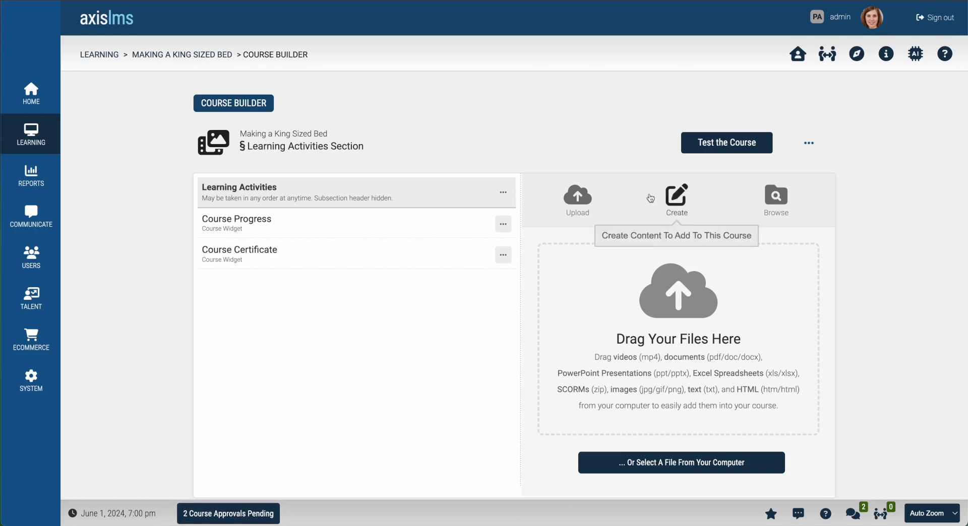
left_click(672, 203)
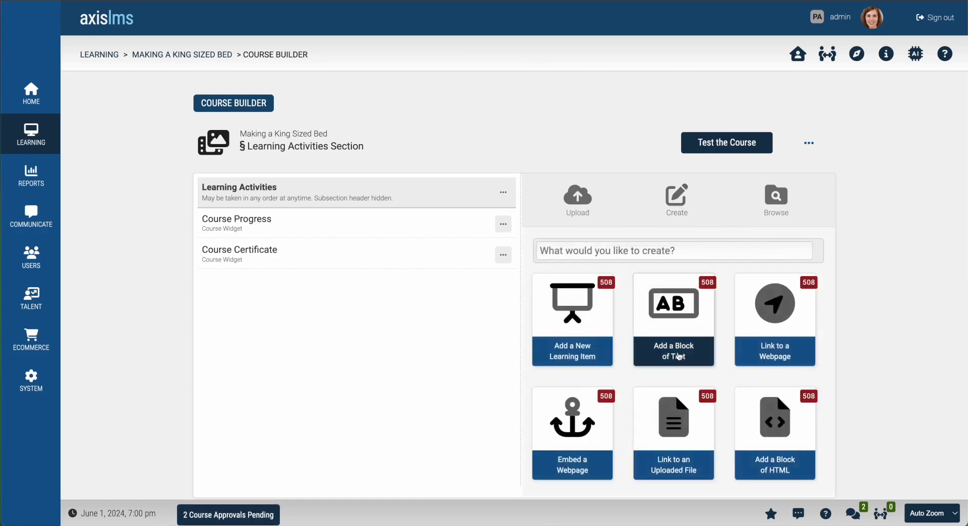
left_click(578, 318)
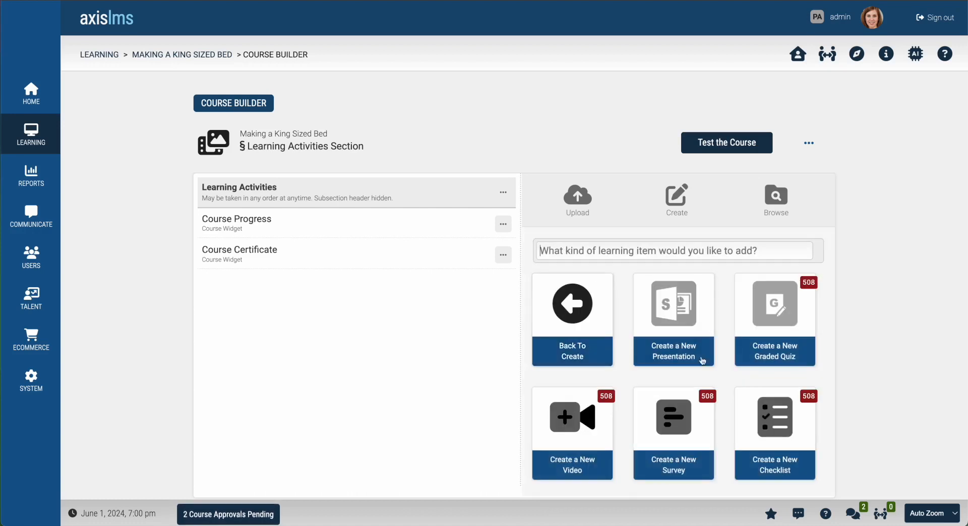
Step: Create the presentation 'Making a King Sized Bed Presentation' and open Auto-Generate Slides
left_click(673, 313)
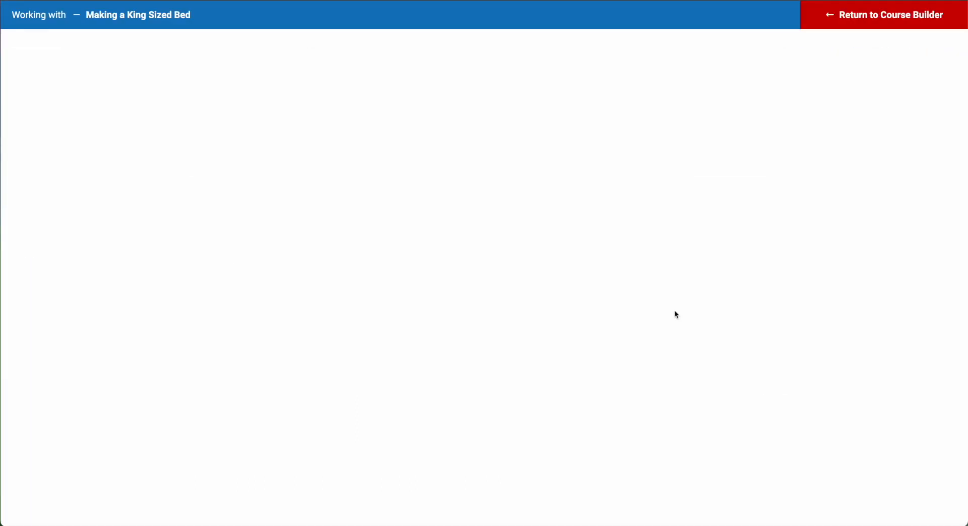
type("Making a King Sized Bed Presentation")
left_click(767, 186)
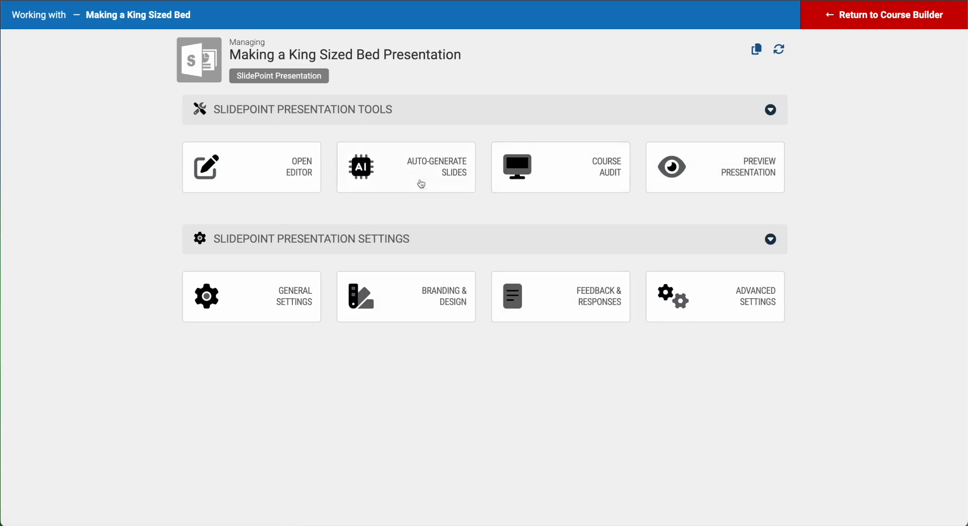
left_click(432, 167)
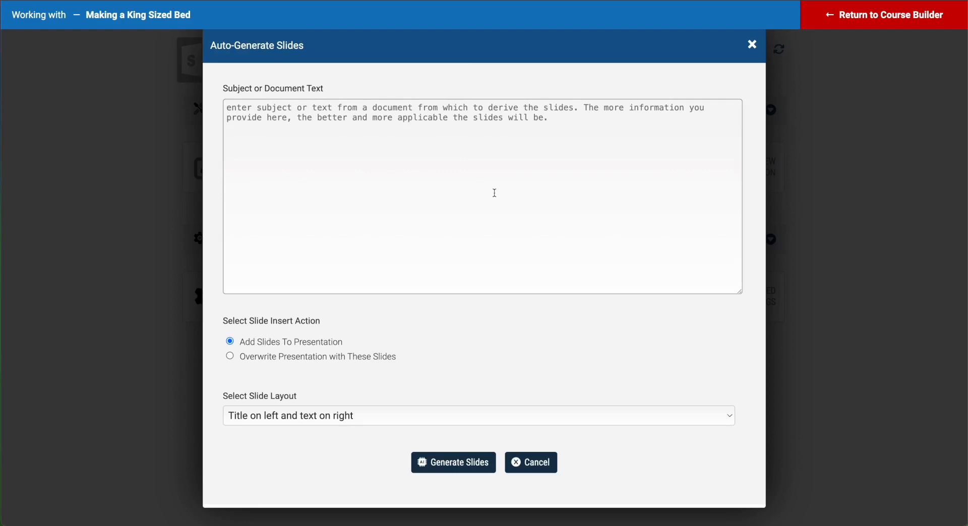
Step: Replace the subject text with a copied king-size bed paragraph and generate slides from it
type("Making a King Sized Bed")
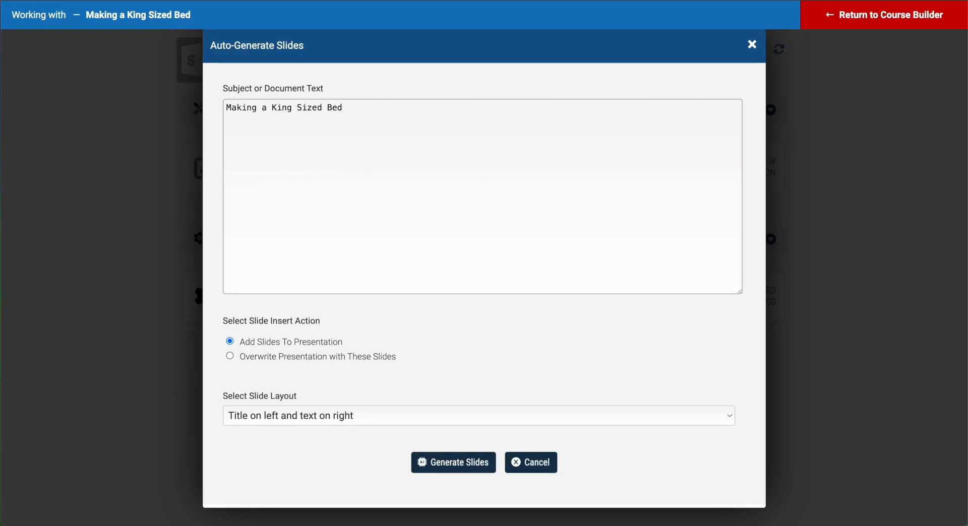
left_click(805, 199)
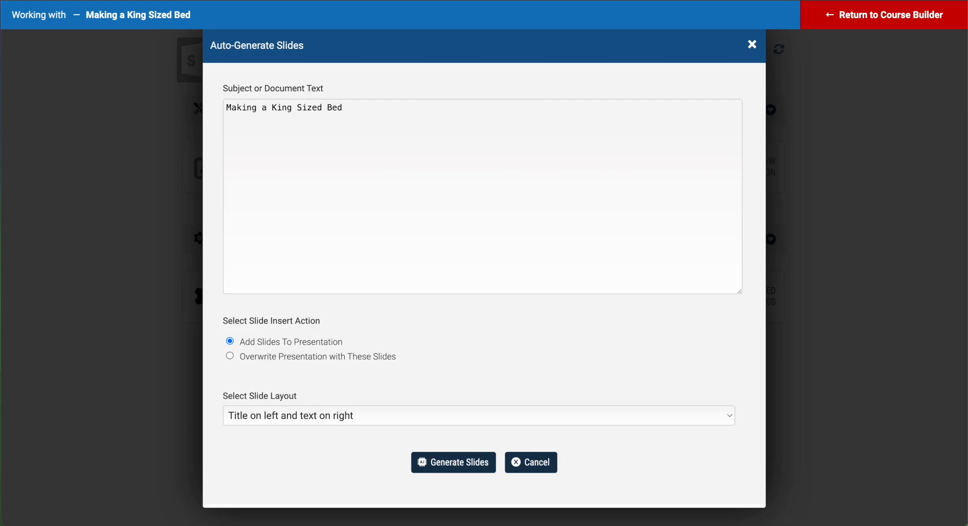
right_click(967, 180)
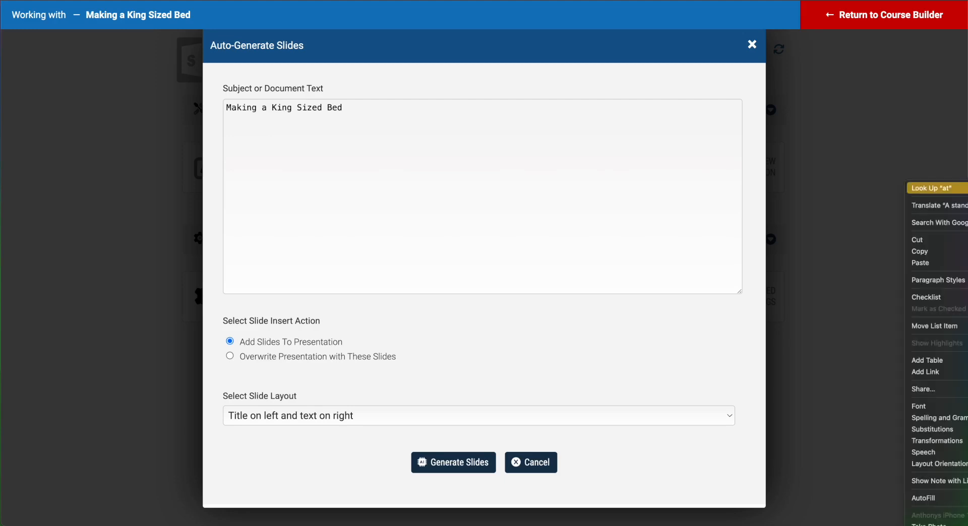
left_click(955, 255)
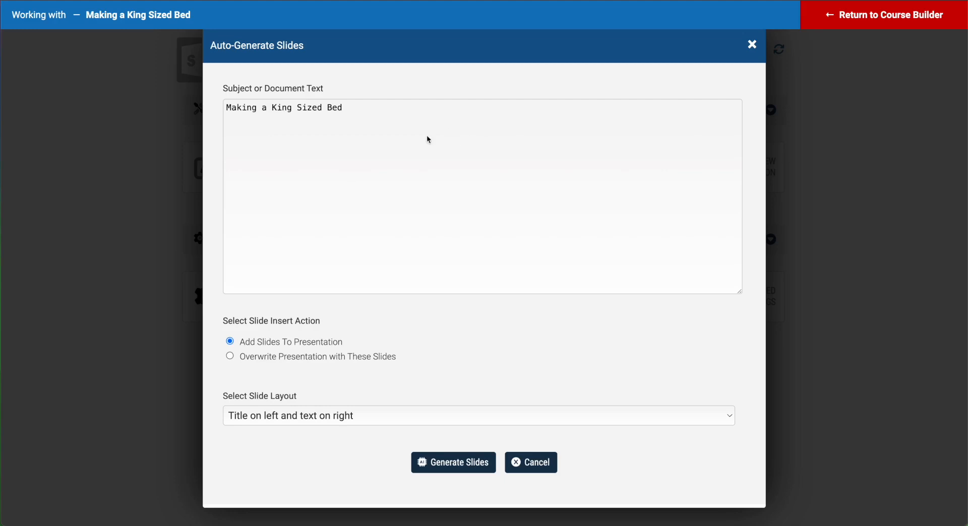
left_click(478, 116)
left_click_drag(408, 118, 199, 100)
key("ctrl+v")
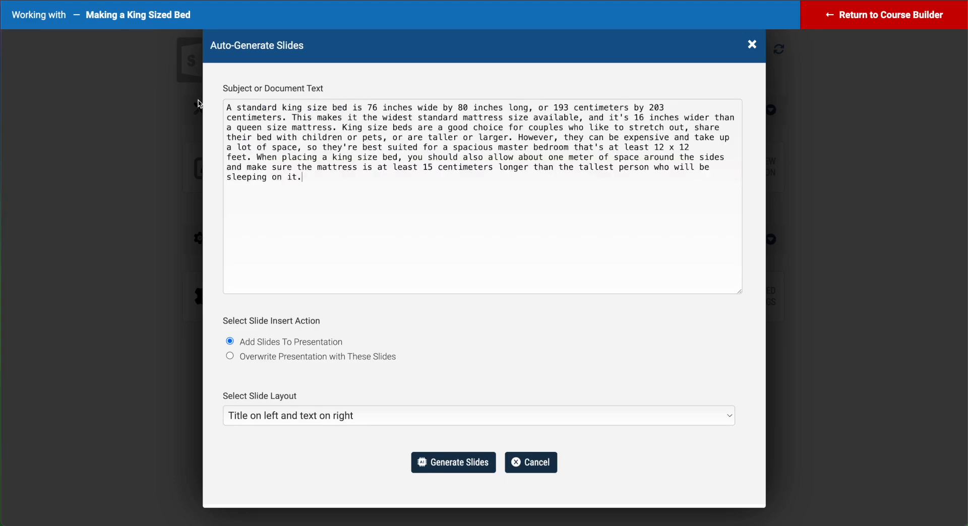
left_click(454, 462)
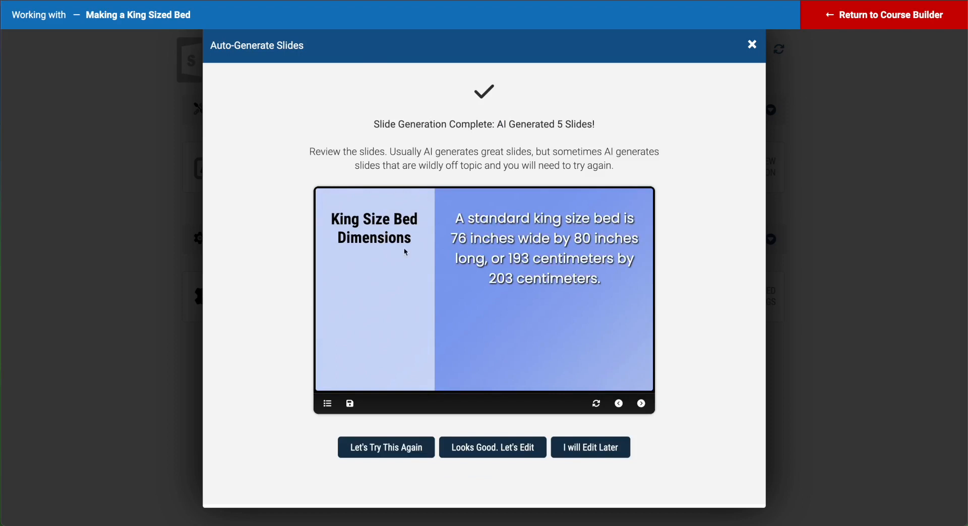
Step: Preview the generated slides, then accept them with 'Looks Good. Let's Edit'
left_click(643, 405)
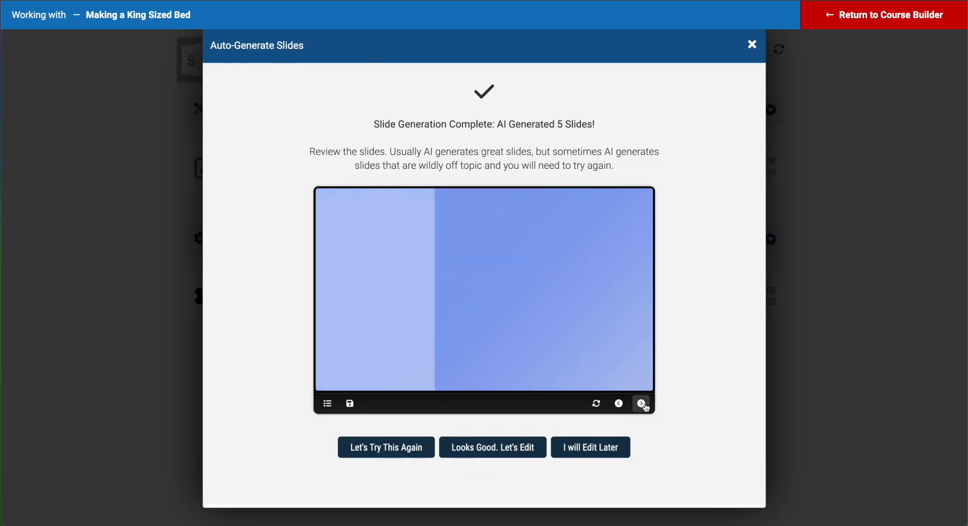
left_click(644, 405)
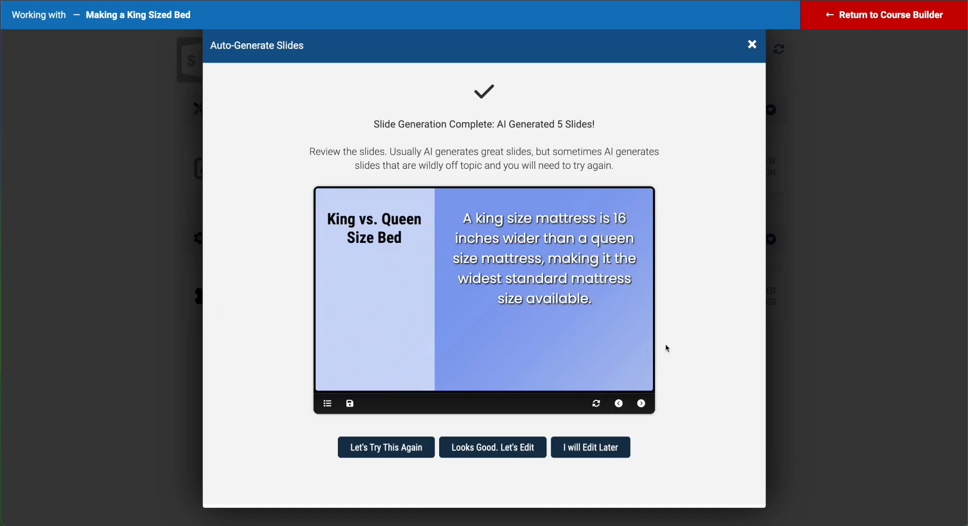
left_click(641, 404)
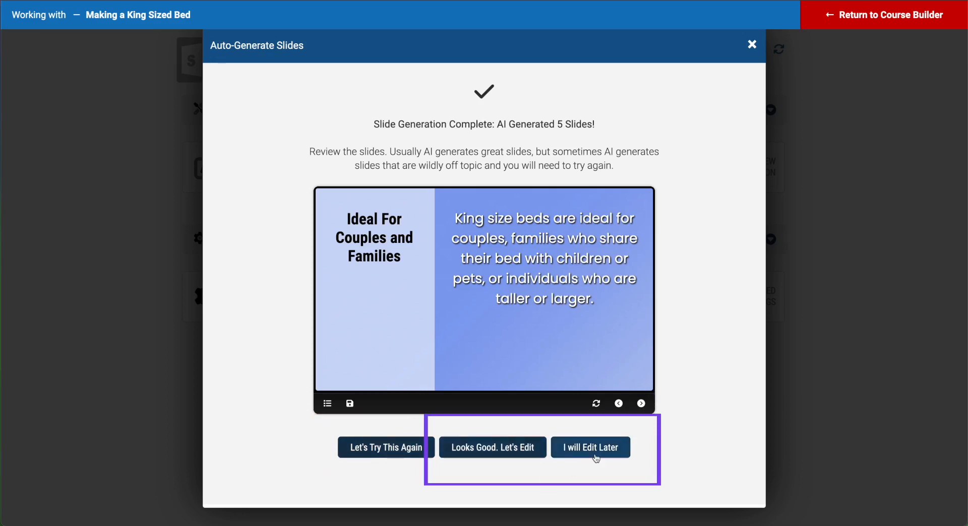
left_click(494, 448)
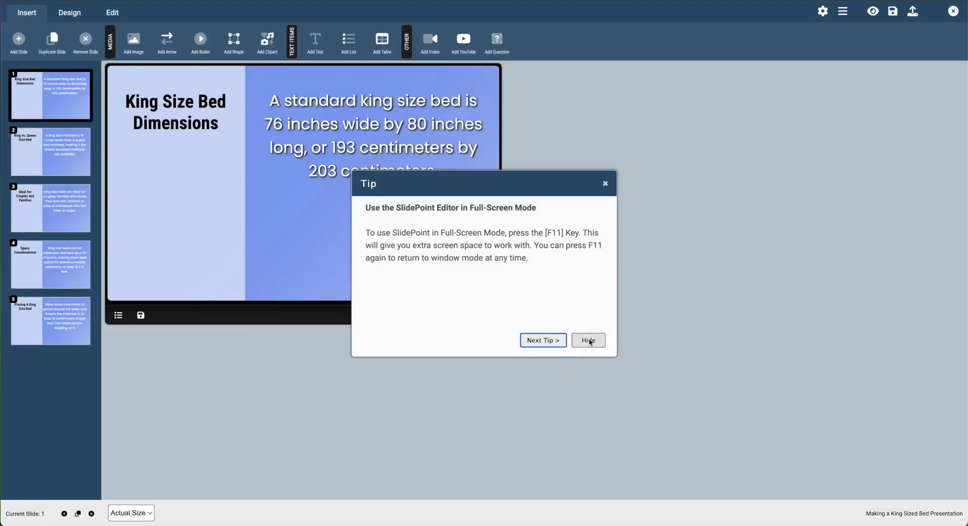
Step: Review the five slides, then apply the dark slide skin from Design to all of them
left_click(587, 343)
left_click(49, 161)
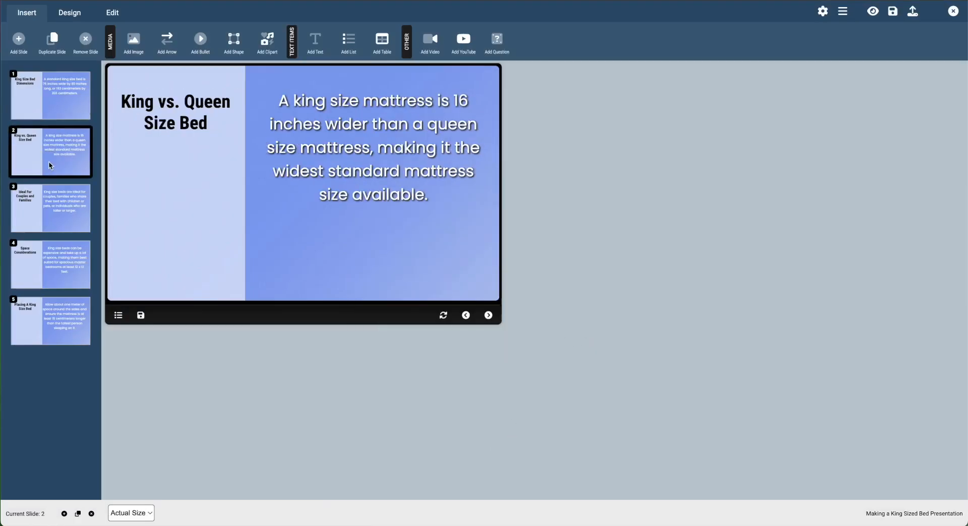
left_click(47, 203)
left_click(47, 251)
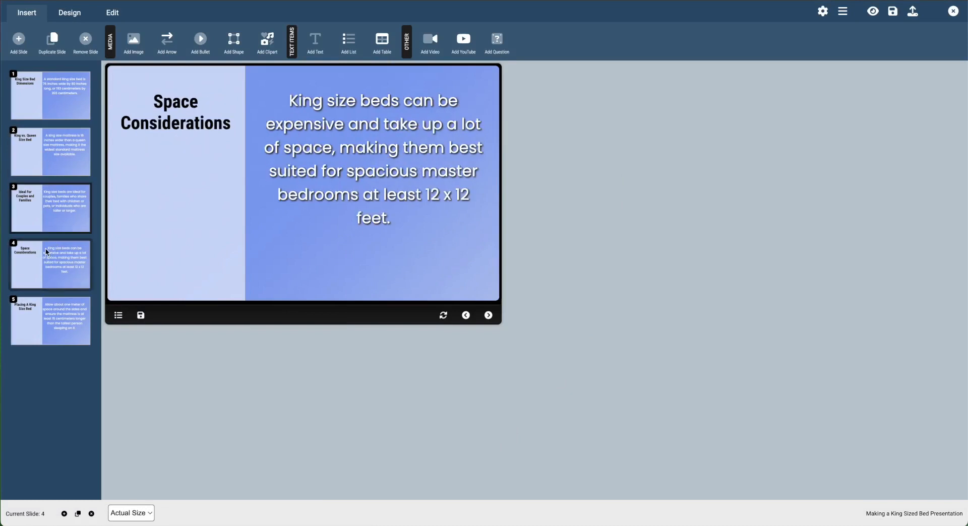
left_click(52, 339)
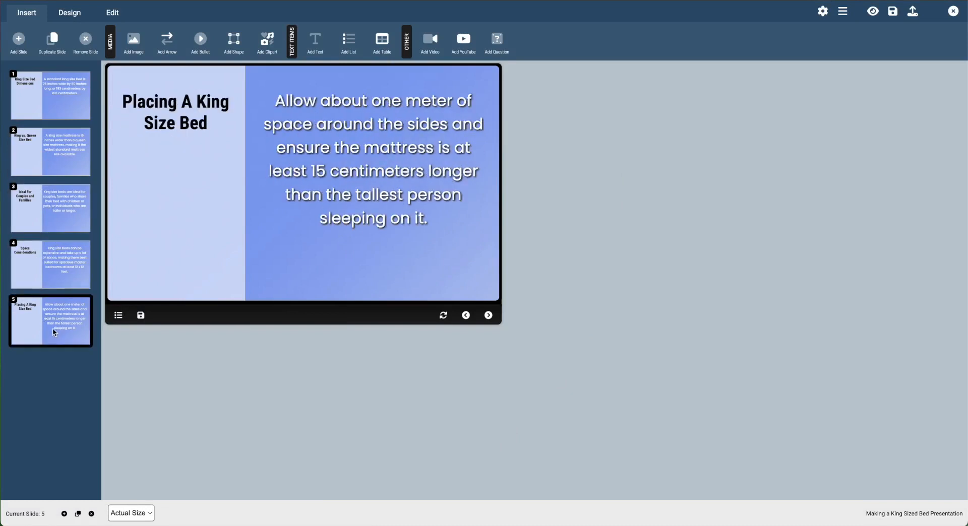
left_click(67, 269)
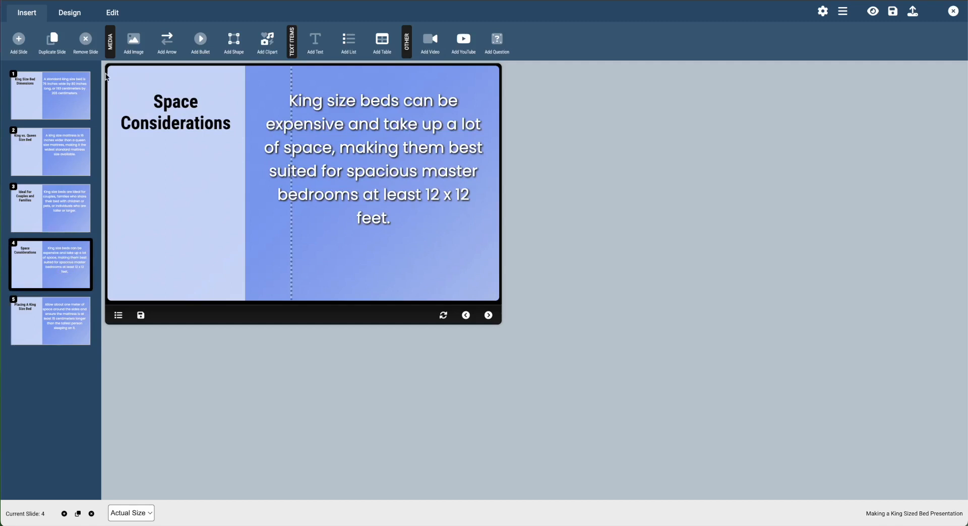
left_click(63, 17)
left_click(33, 51)
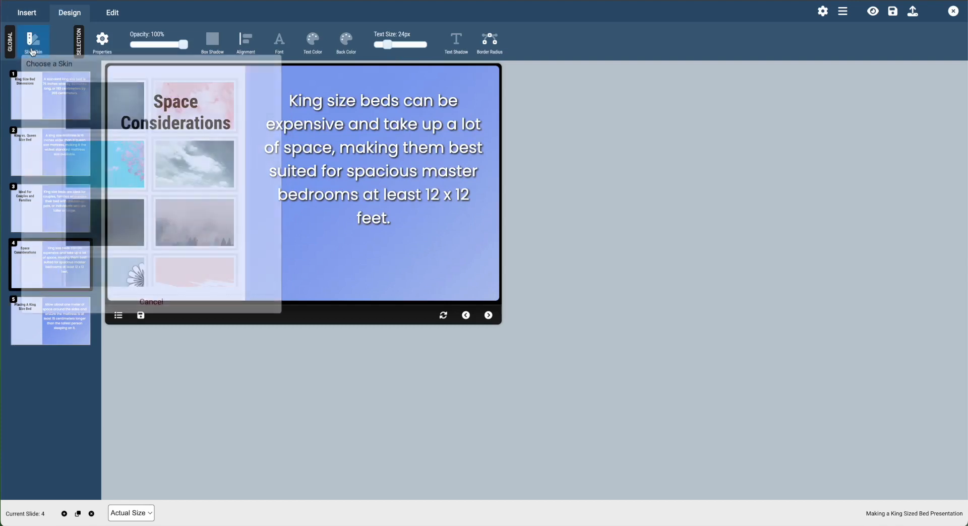
left_click(127, 225)
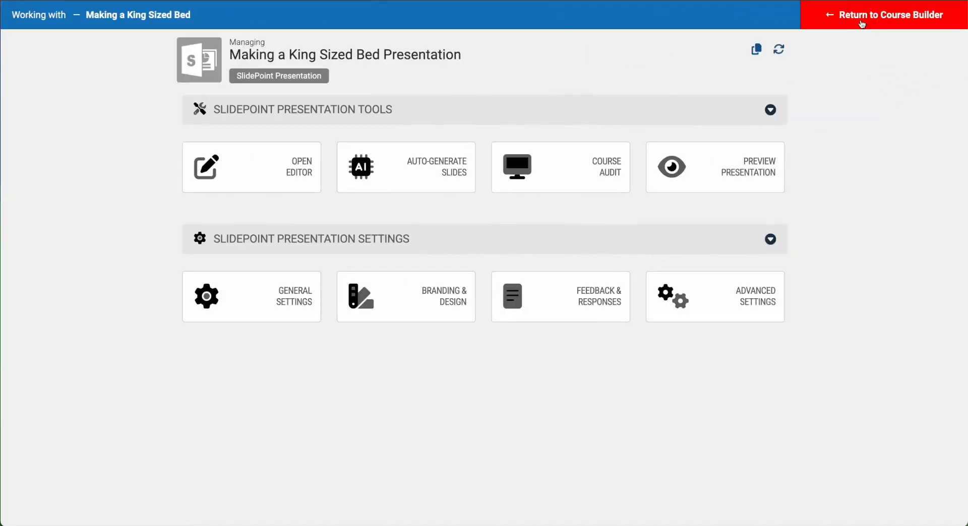
Step: Add the Making a King Sized Bed Presentation to the course, placed above Course Certificate
left_click(862, 24)
left_click(550, 292)
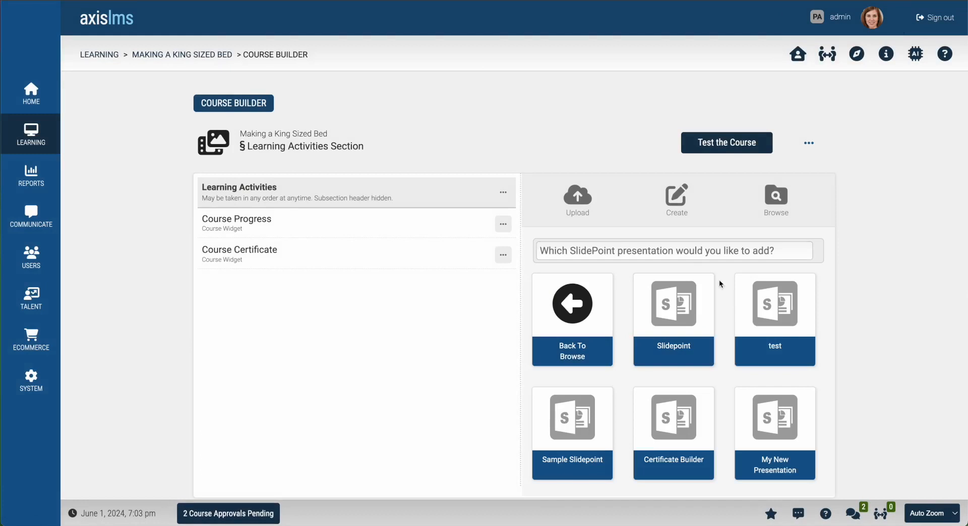
left_click(708, 251)
type("bed")
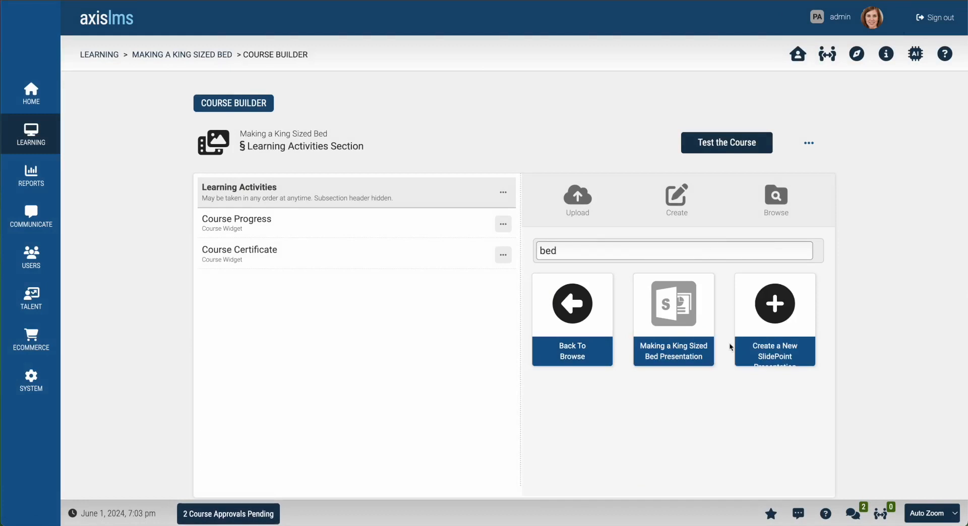
left_click(681, 323)
left_click_drag(285, 292, 287, 251)
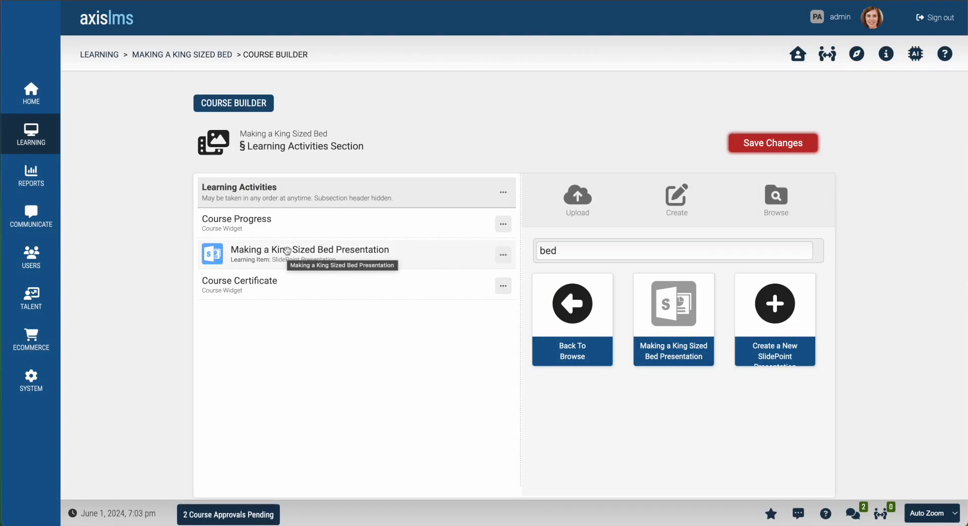
Step: Start creating a new graded quiz as a new learning item
left_click(681, 211)
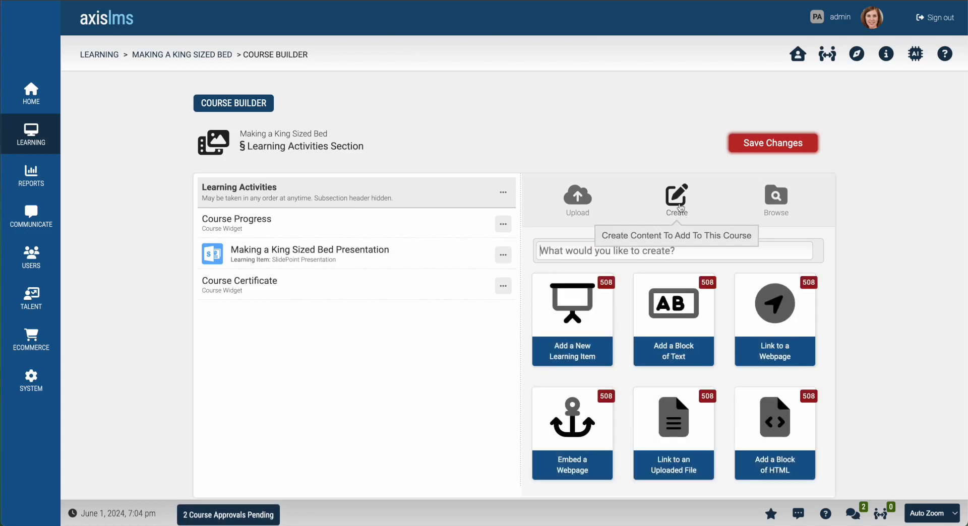
left_click(588, 332)
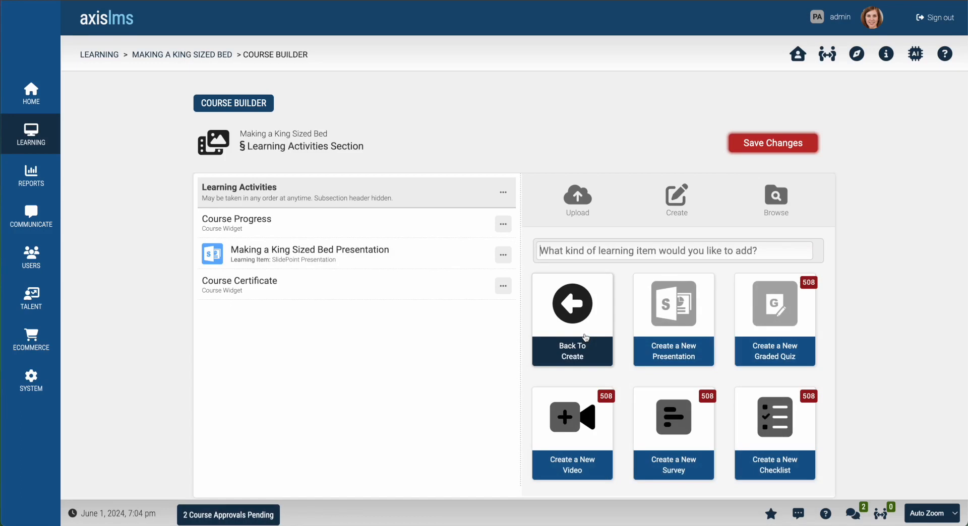
left_click(785, 337)
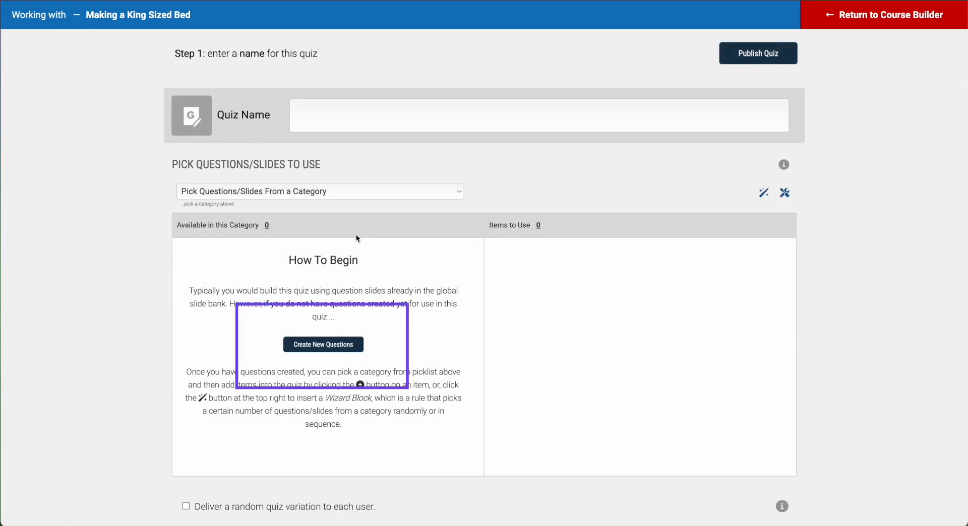
Step: Auto-generate quiz questions from the pasted king size bed summary paragraph
left_click(323, 346)
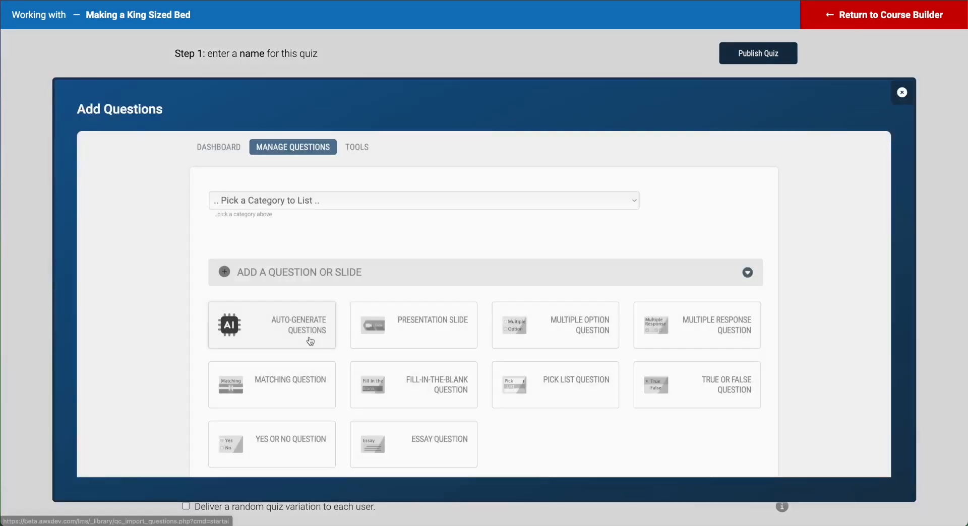
left_click(241, 330)
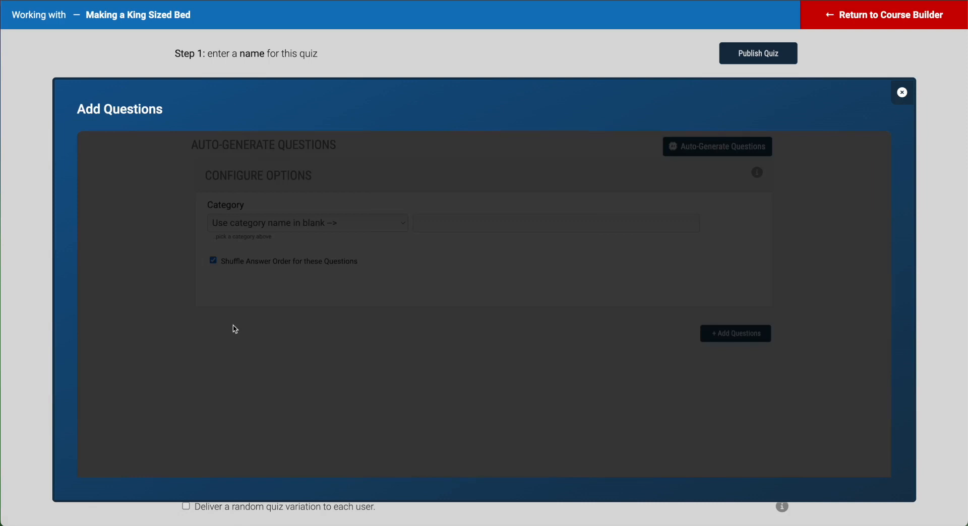
right_click(493, 198)
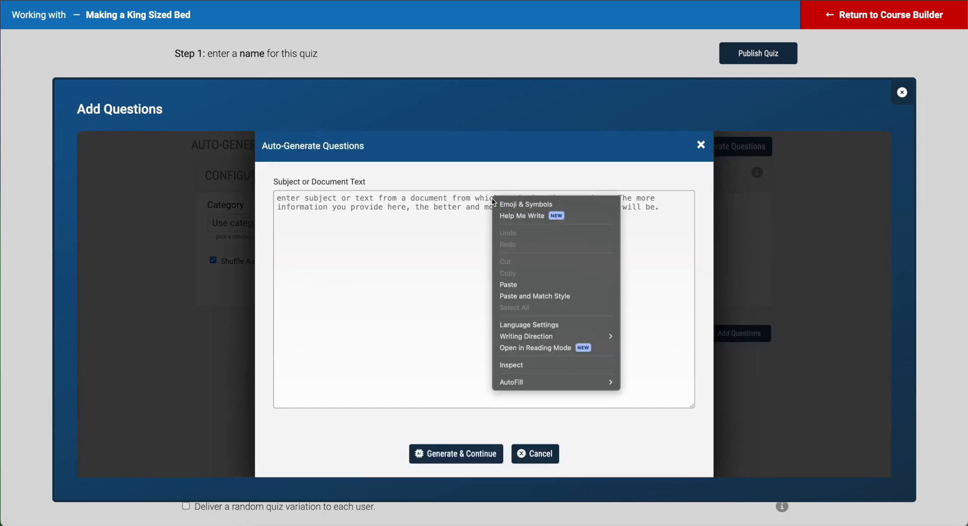
left_click(519, 283)
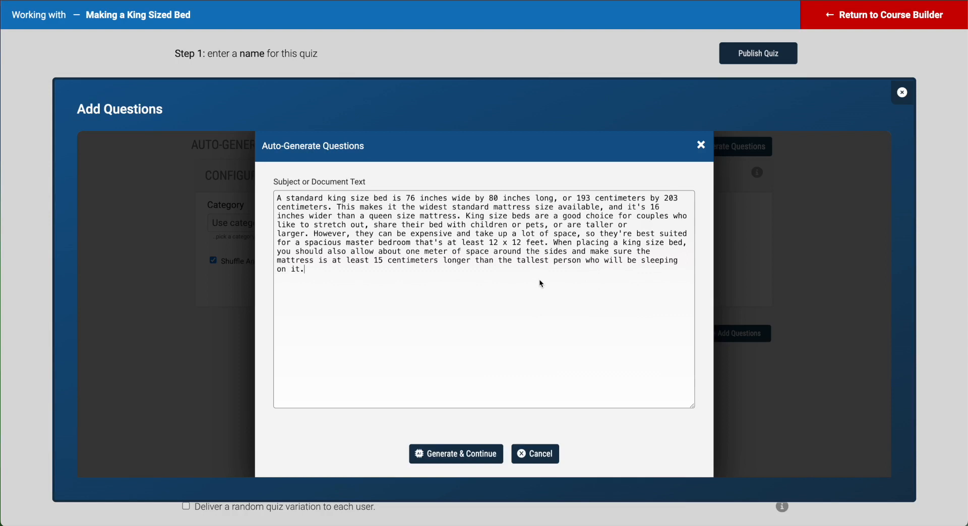
left_click(477, 456)
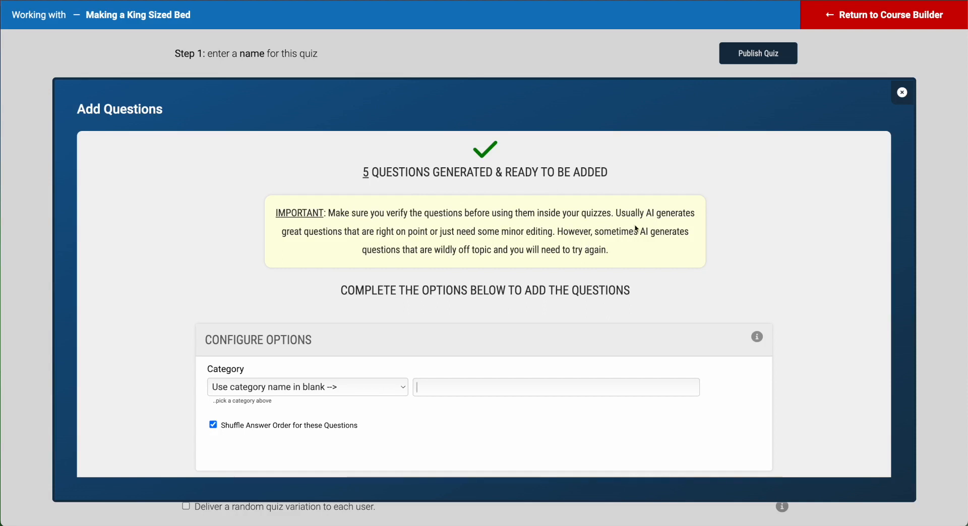
Step: File the five generated questions under the new category 'Making a King Sized Bed', then close the manager
scroll(640, 237, "down", 2)
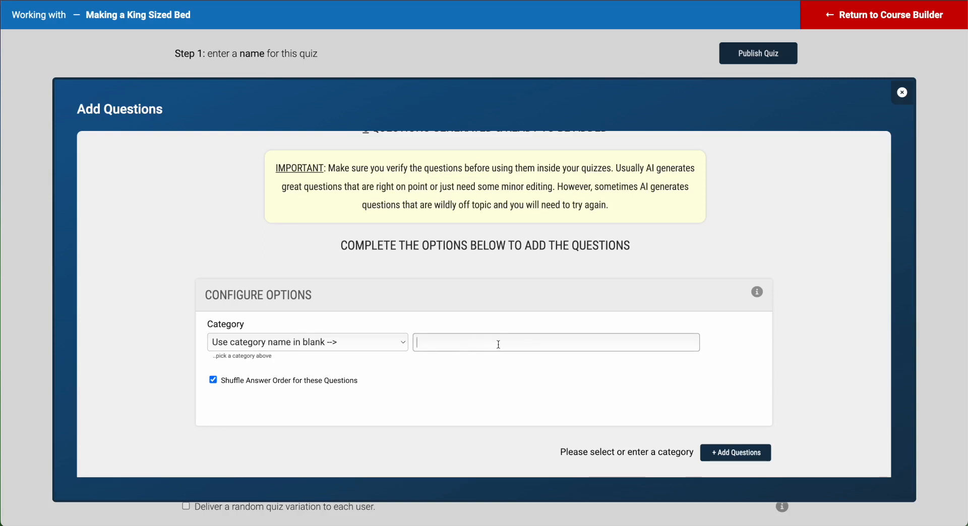
type("Making a King Sized Bed")
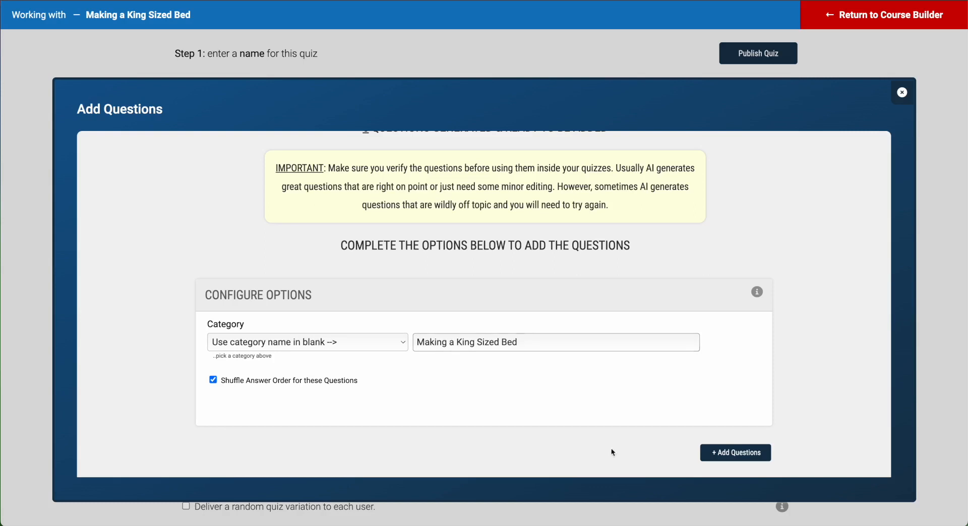
left_click(735, 453)
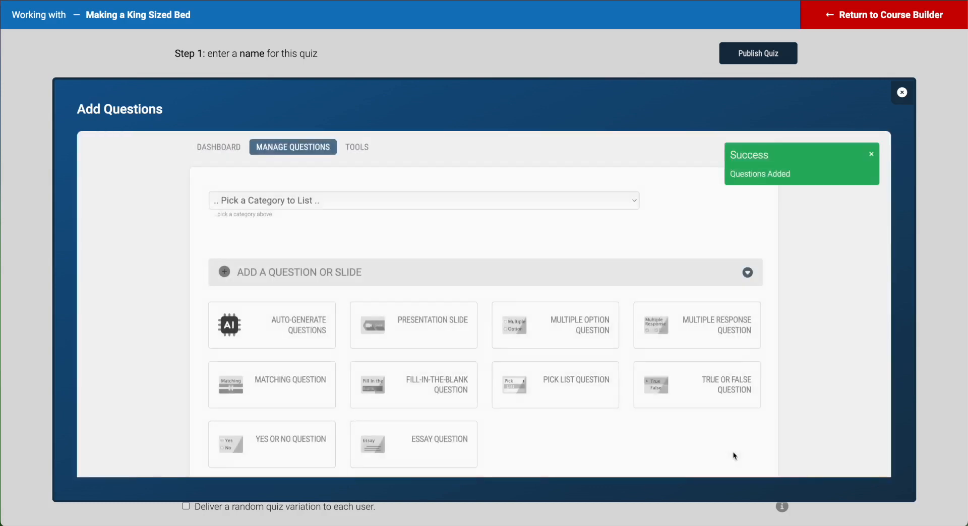
left_click(902, 93)
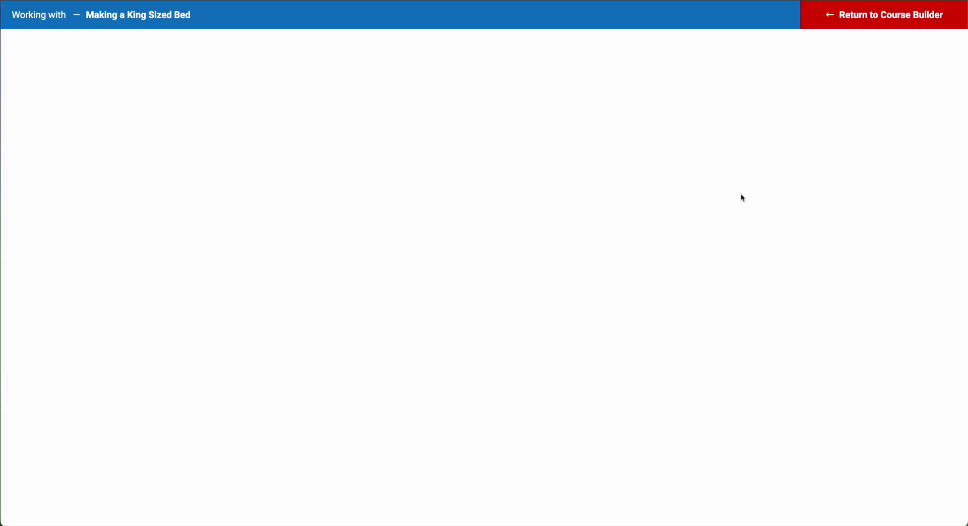
Step: Name the quiz 'Making a King Sized Bed Quiz' and add a wizard block using the Making a King Sized Bed category
left_click(376, 116)
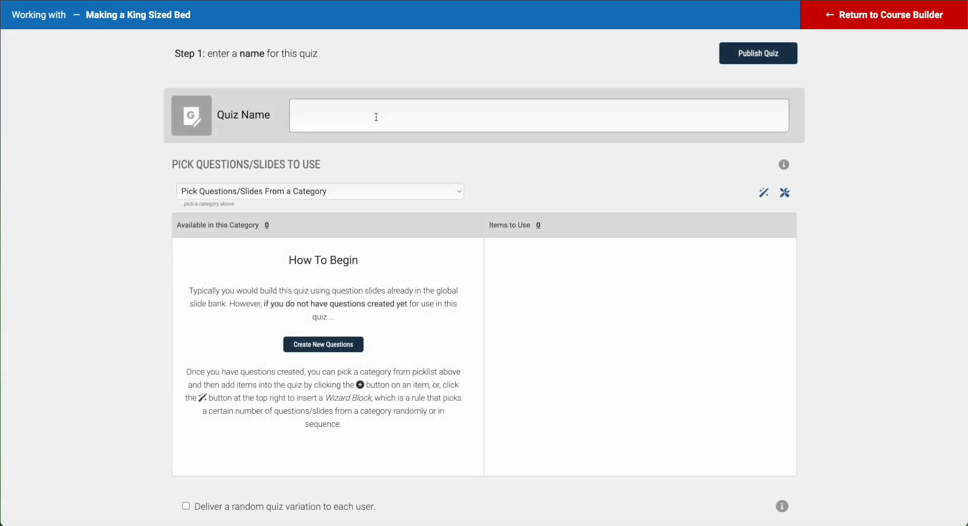
type("Making a King Sized Bed Quiz")
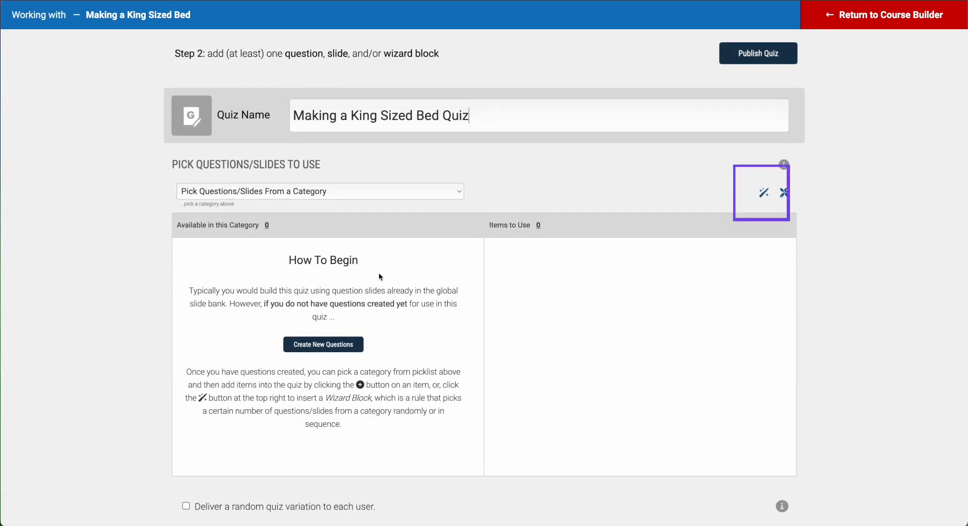
left_click(764, 194)
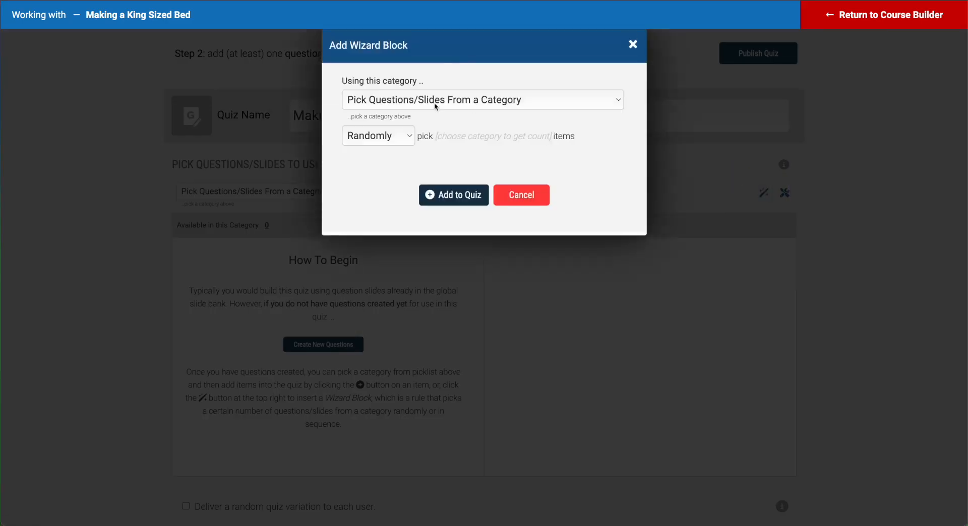
left_click(434, 101)
left_click(464, 88)
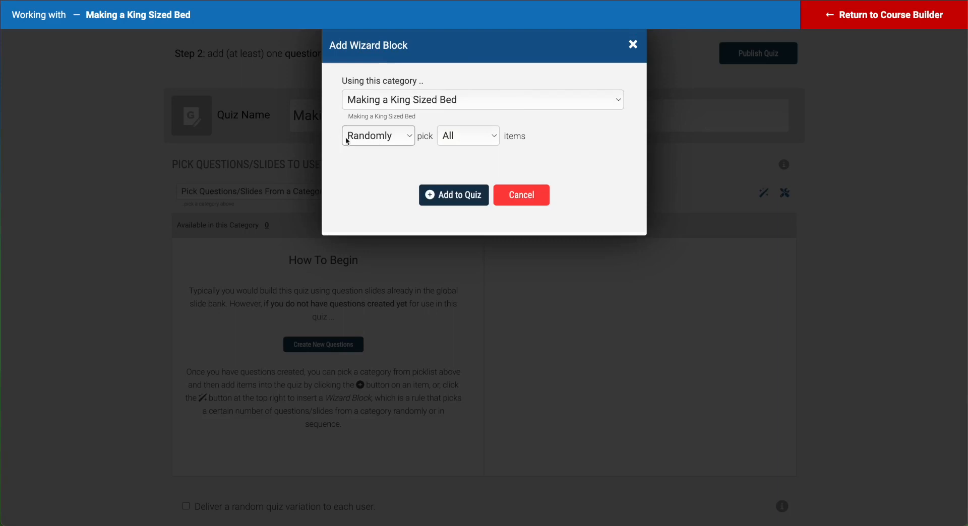
Step: Have the block pick all questions in random order, add it to the quiz, and publish
left_click(403, 136)
left_click(403, 135)
left_click(493, 136)
left_click(563, 135)
left_click(469, 195)
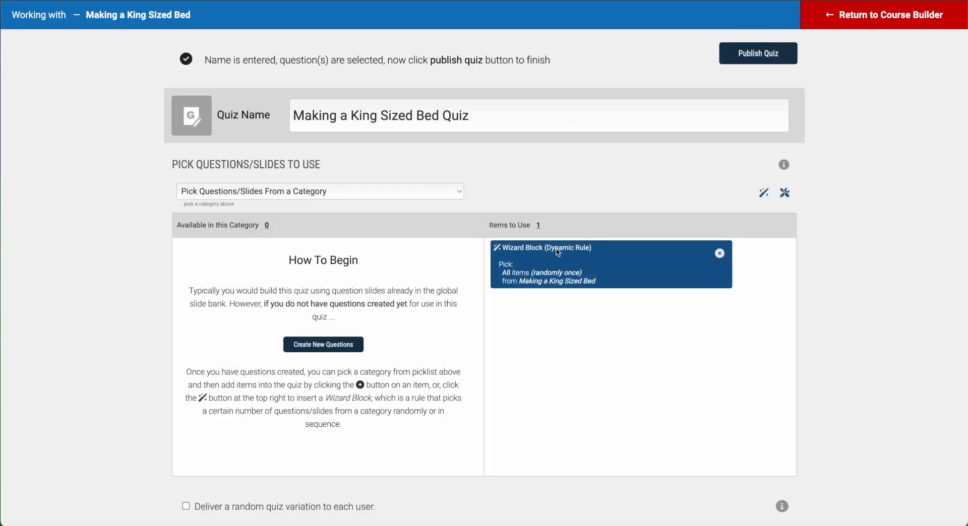
scroll(459, 343, "down", 3)
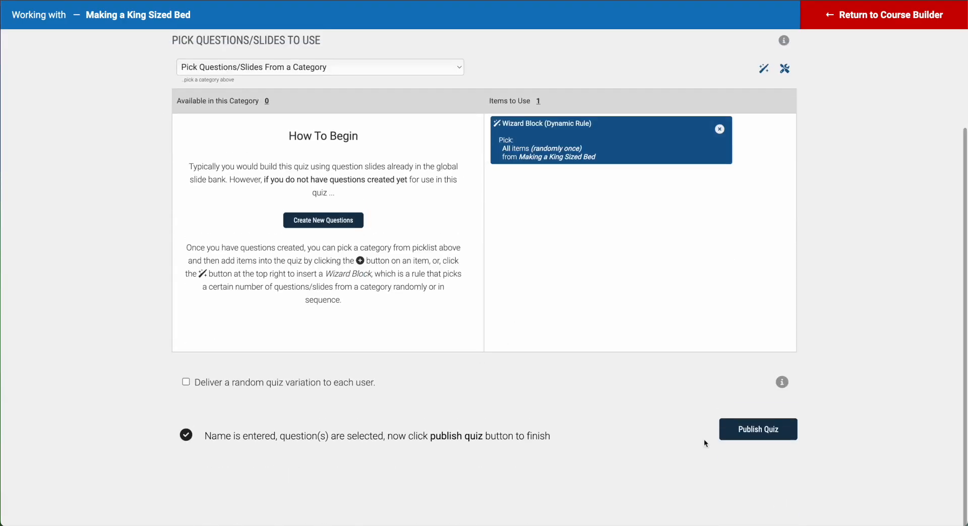
left_click(767, 431)
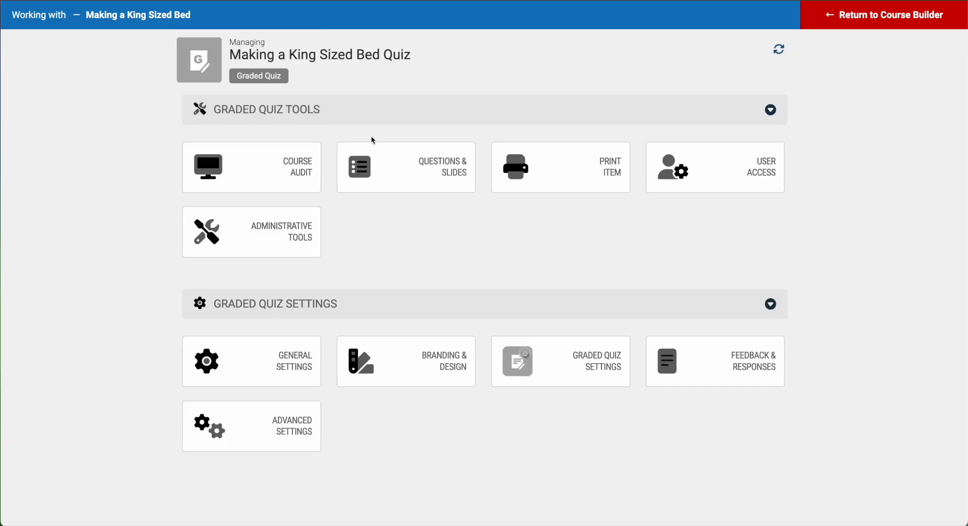
Step: Add the Making a King Sized Bed Quiz above Course Certificate and save the course
left_click(852, 20)
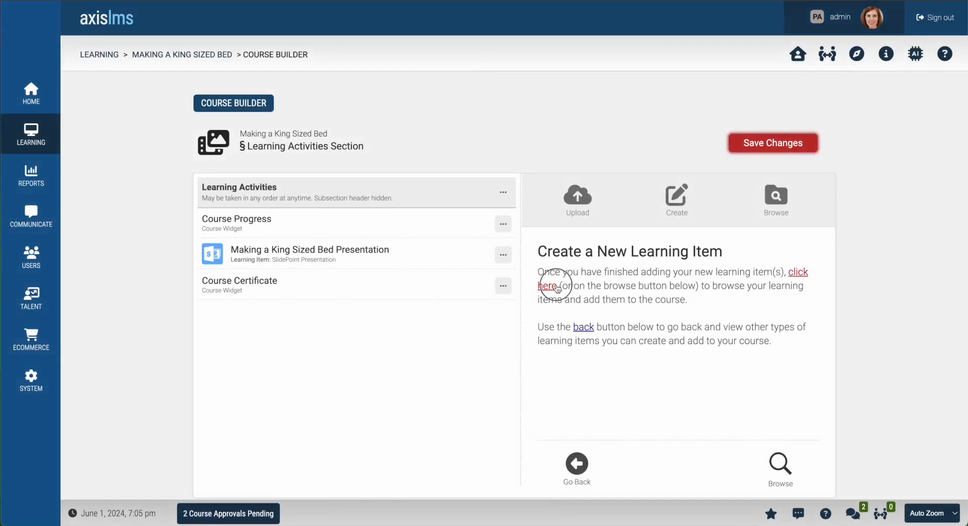
left_click(548, 285)
left_click(702, 247)
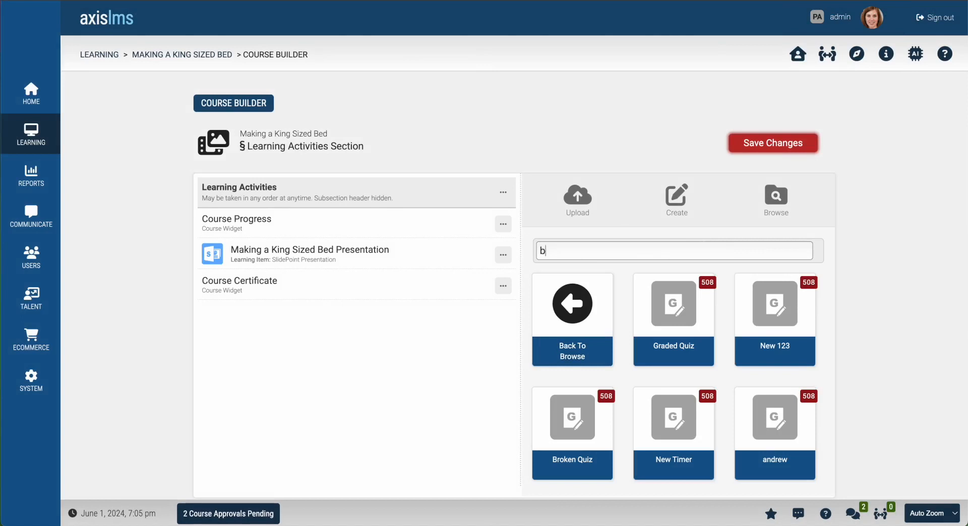
type("bed")
left_click(682, 329)
left_click_drag(265, 313, 268, 286)
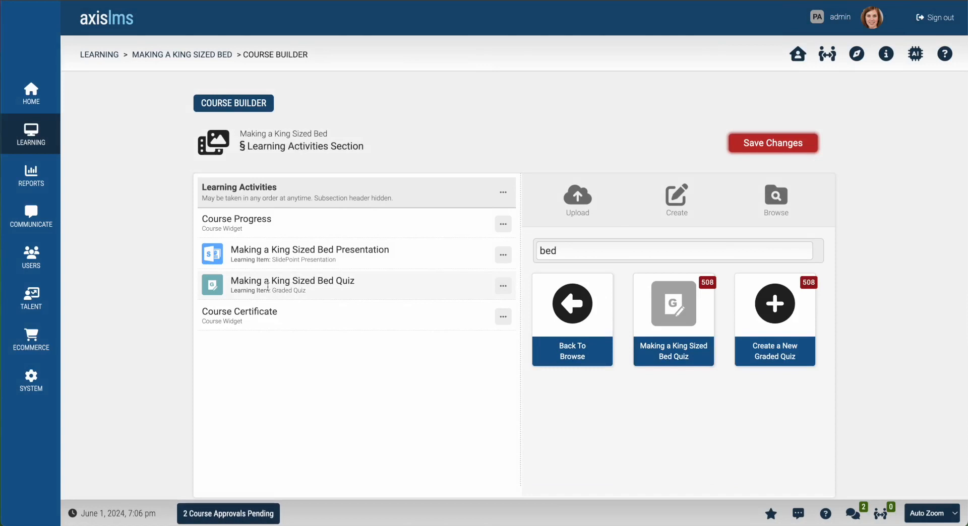
left_click(783, 143)
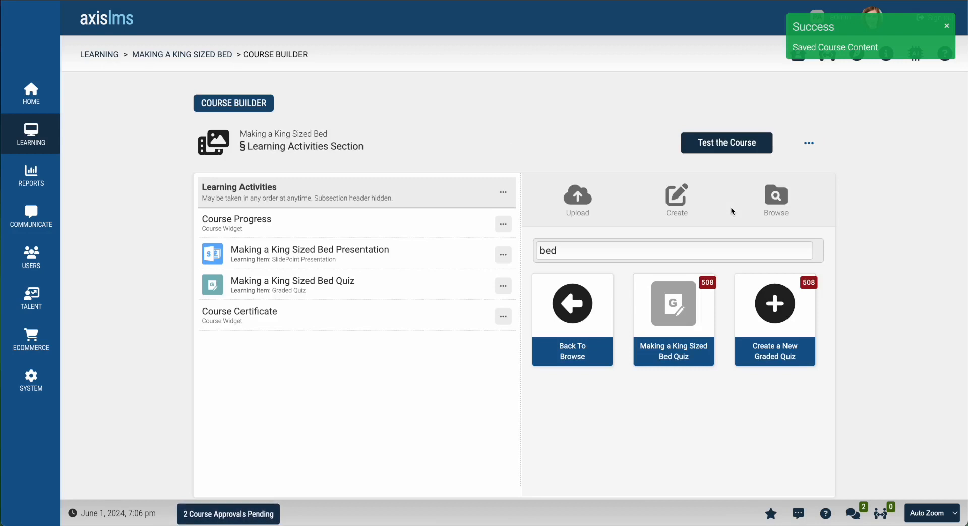
left_click(501, 286)
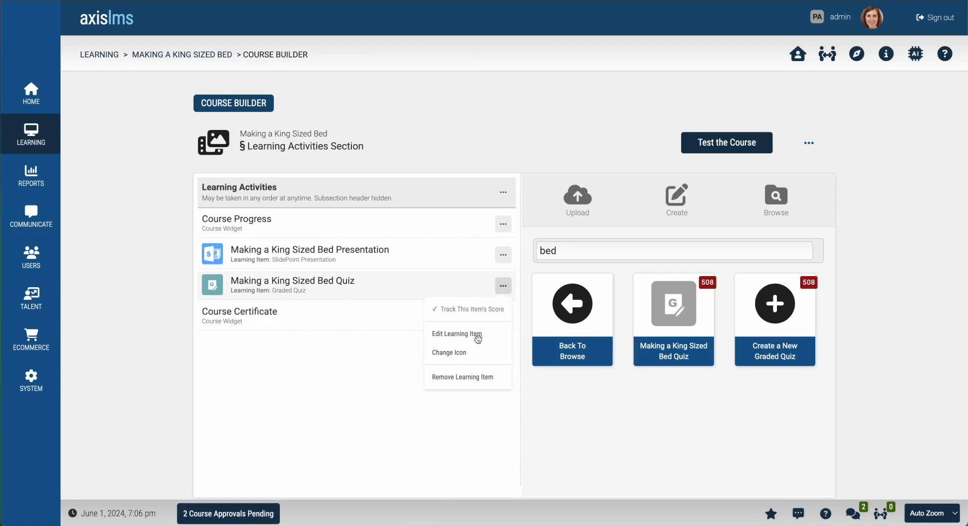
left_click(484, 333)
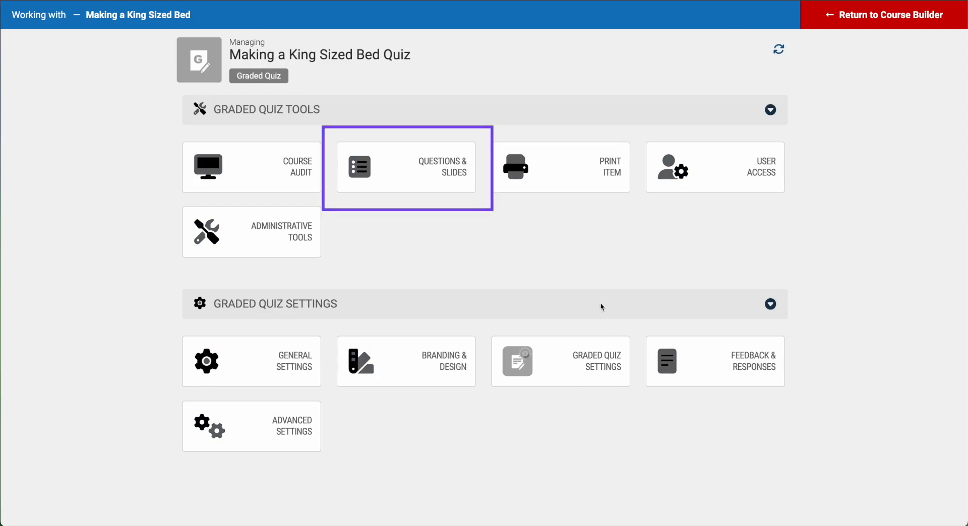
left_click(435, 167)
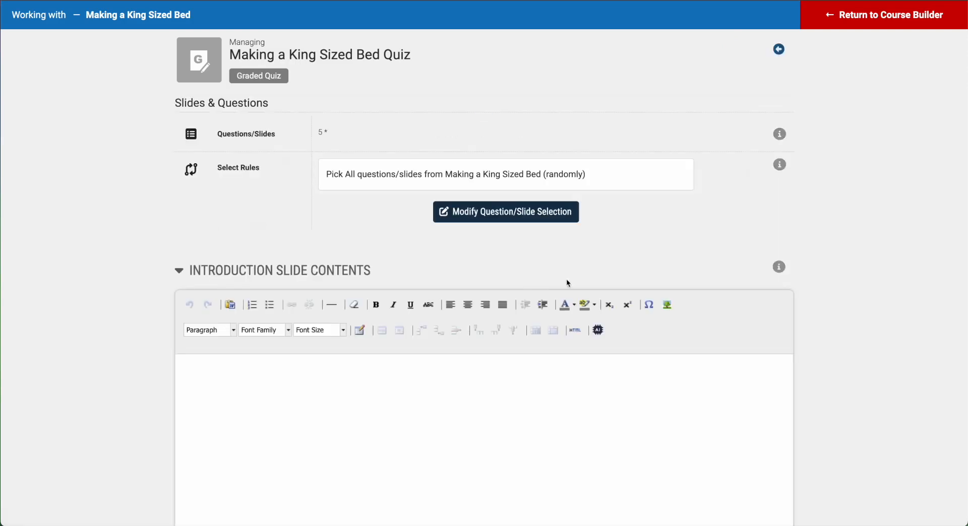
scroll(301, 167, "down", 10)
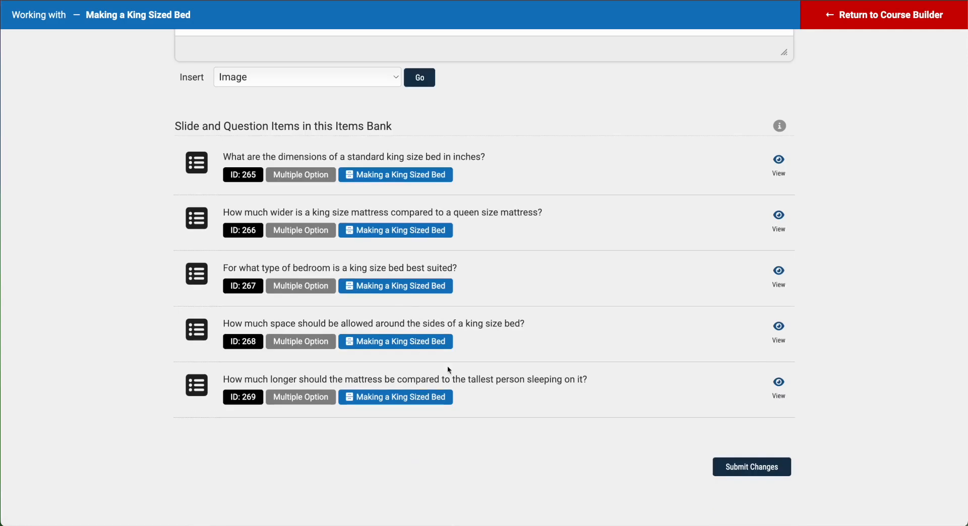
left_click(780, 166)
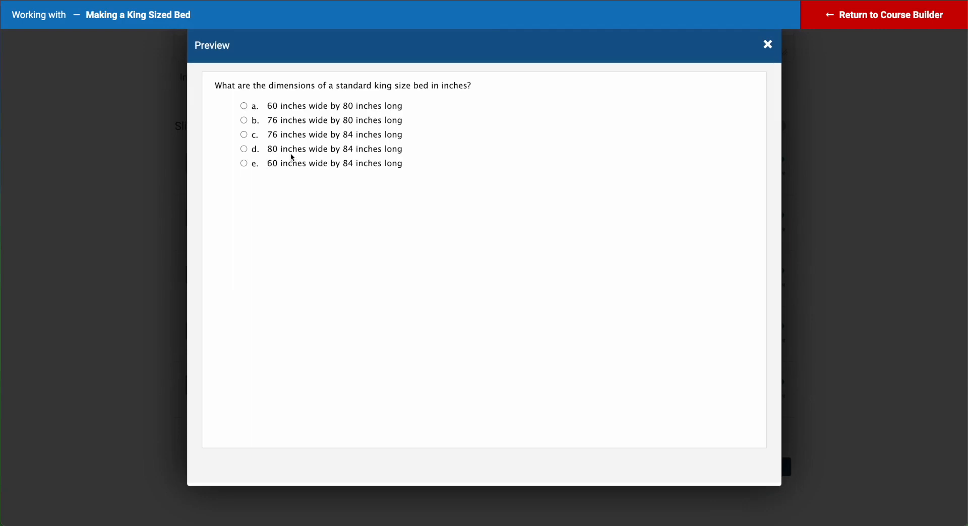
left_click(770, 45)
left_click(891, 16)
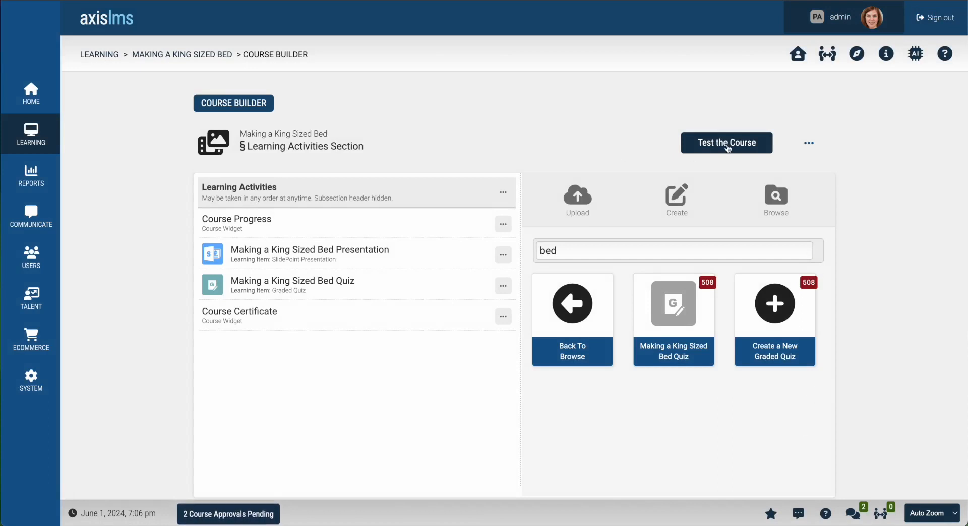
Step: Test the course as a learner by viewing every slide of the presentation to completion
left_click(728, 146)
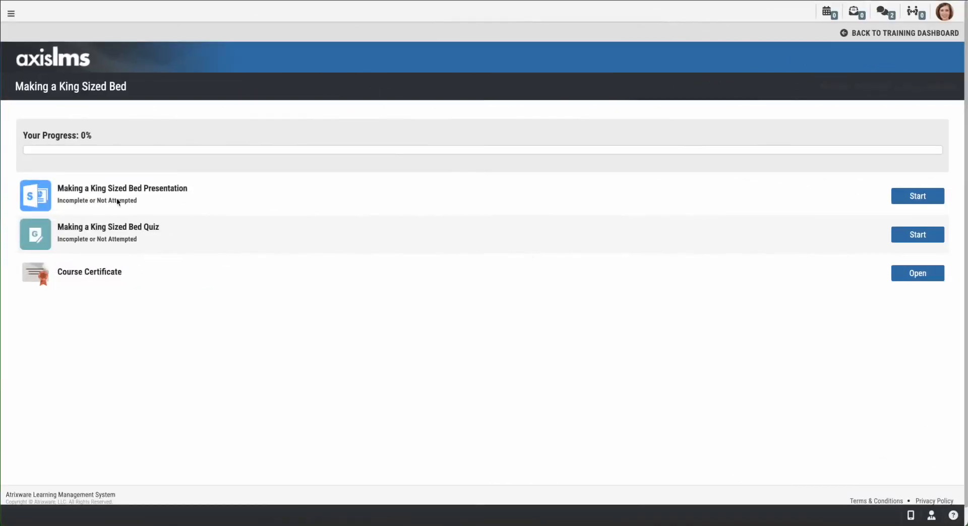
left_click(908, 198)
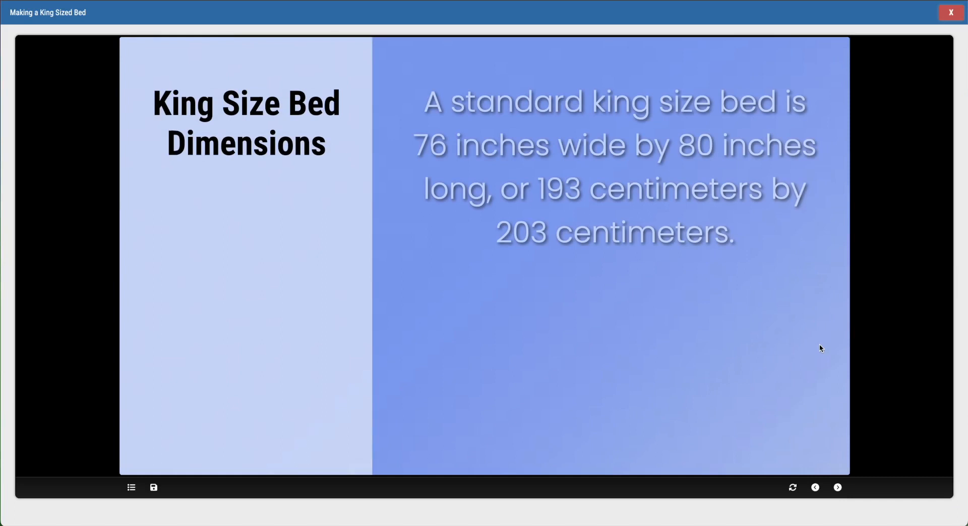
left_click(840, 488)
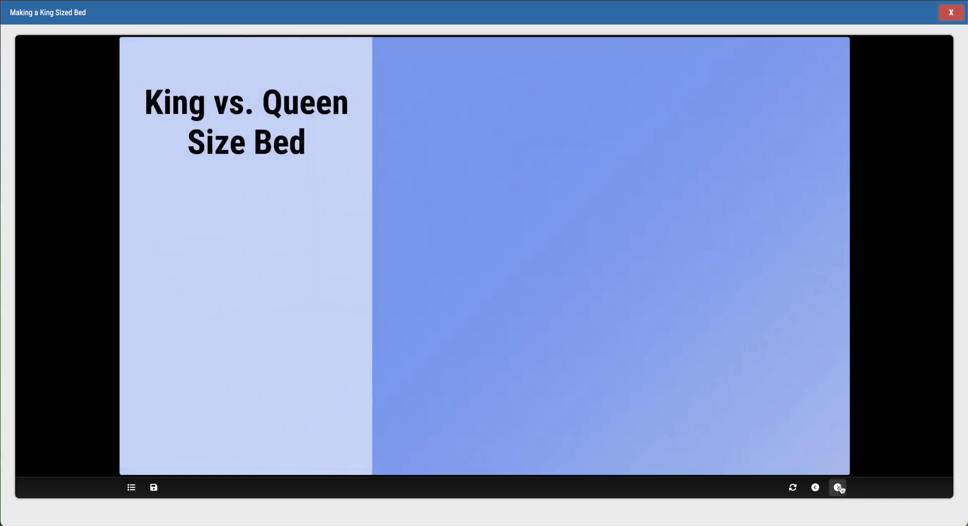
left_click(841, 488)
left_click(840, 488)
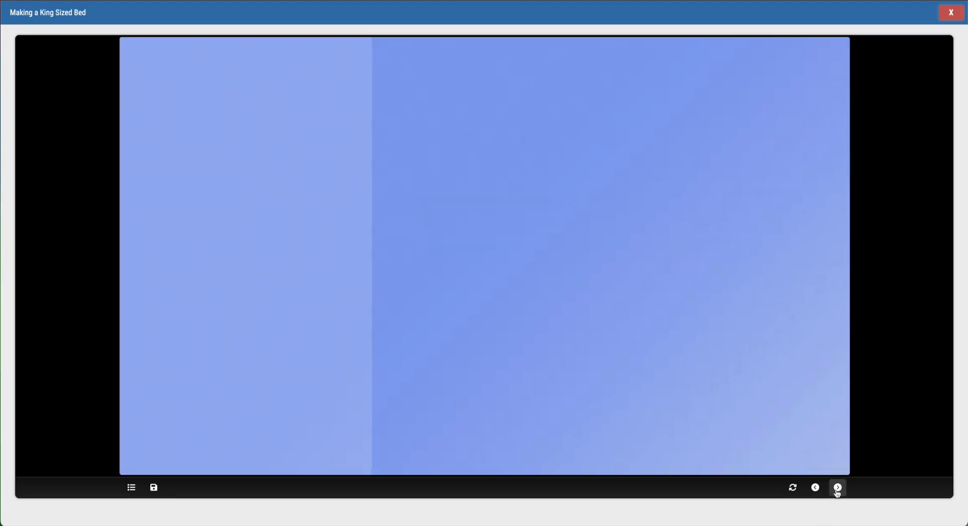
left_click(838, 490)
left_click(839, 490)
left_click(504, 120)
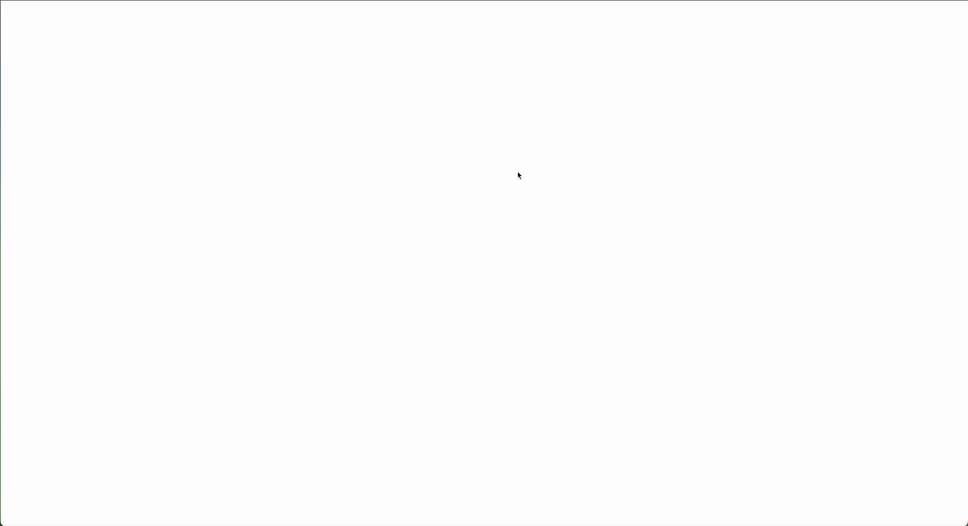
Step: Take the quiz through all five questions and view the 20% failing result
left_click(902, 235)
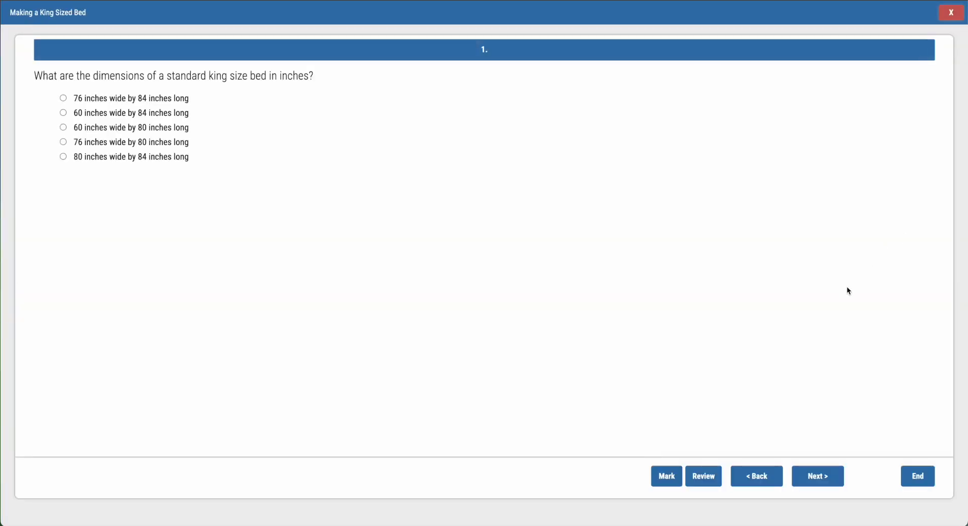
left_click(818, 477)
left_click(63, 113)
left_click(822, 476)
left_click(821, 476)
left_click(826, 479)
left_click(827, 479)
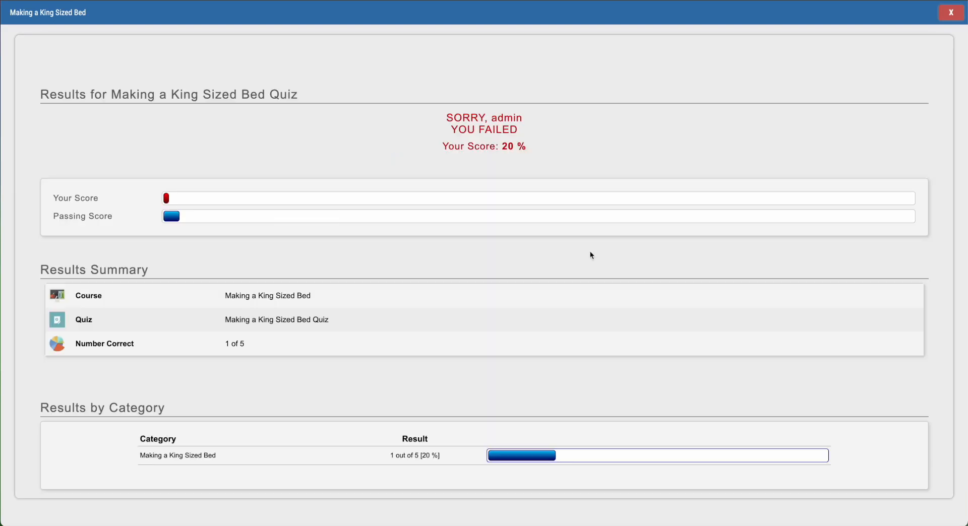
left_click(952, 12)
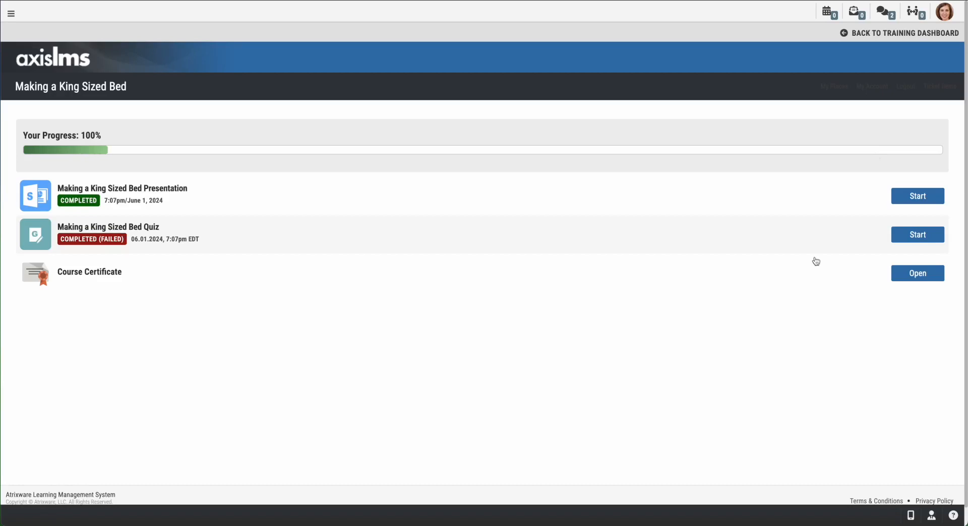